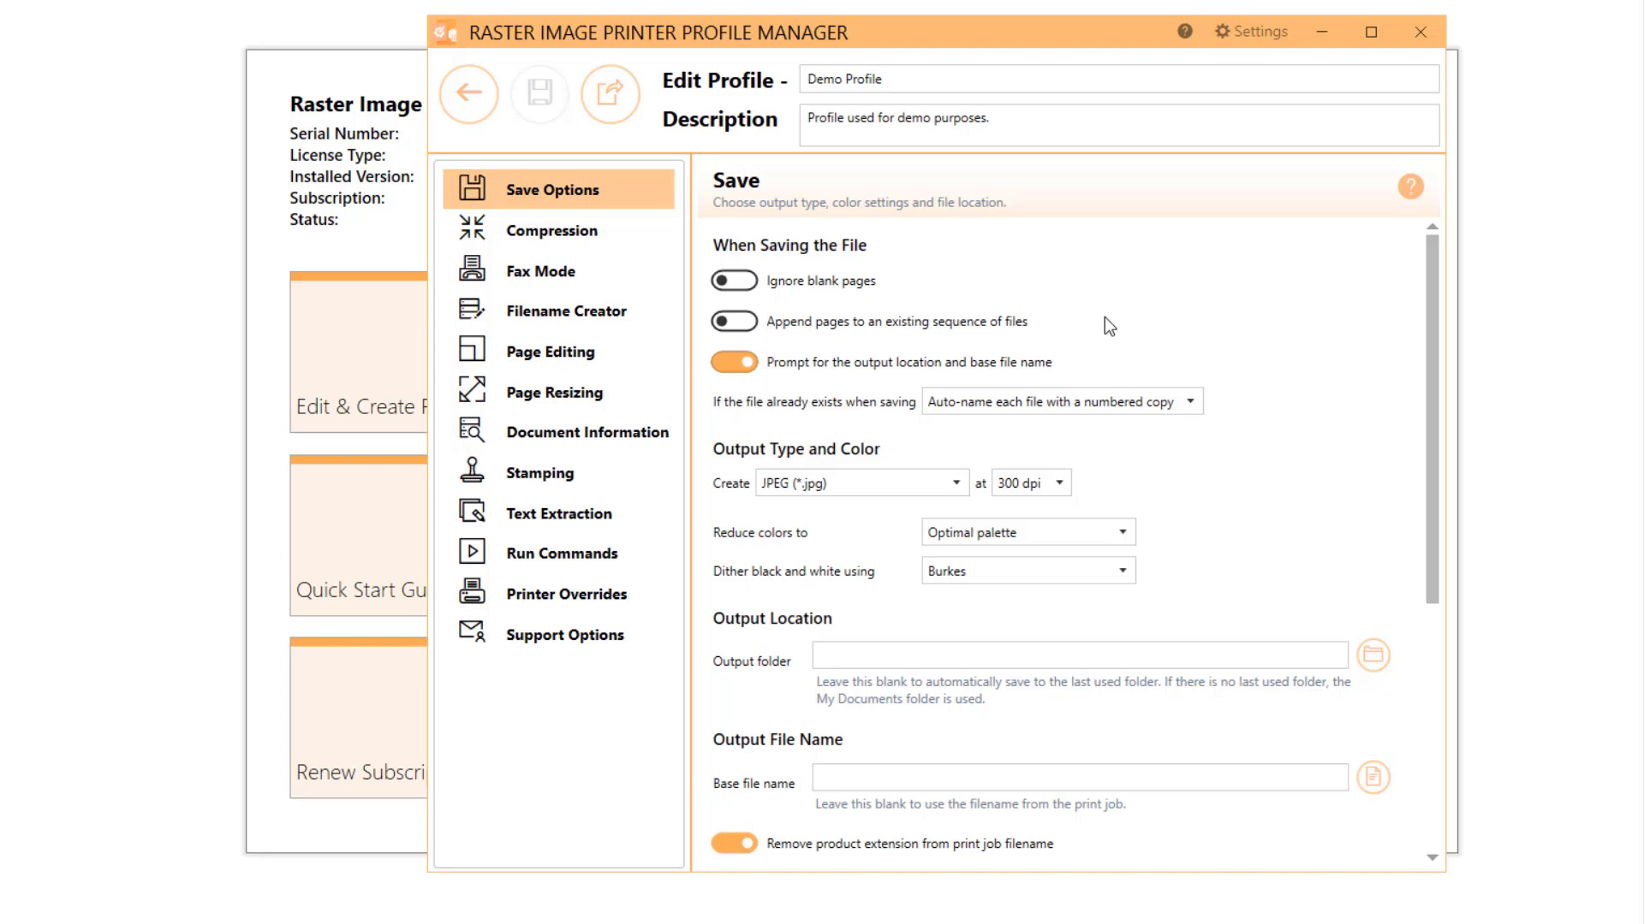
Review the color reduction choices for the demo profile's JPEG output and open its compression settings
left_click(1122, 533)
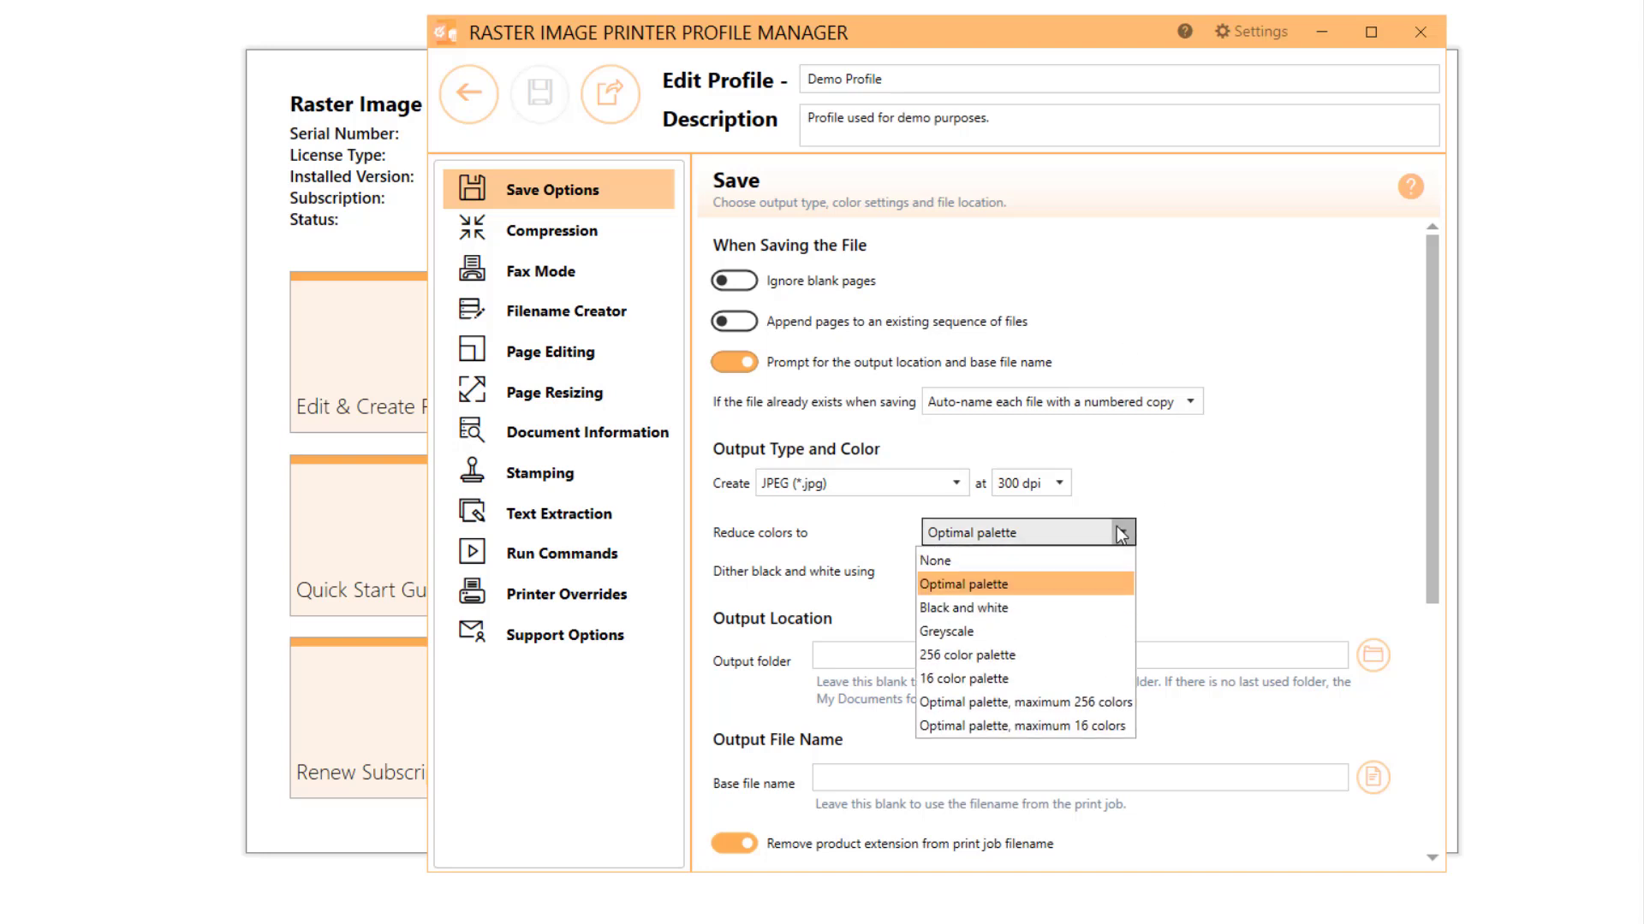
left_click(625, 233)
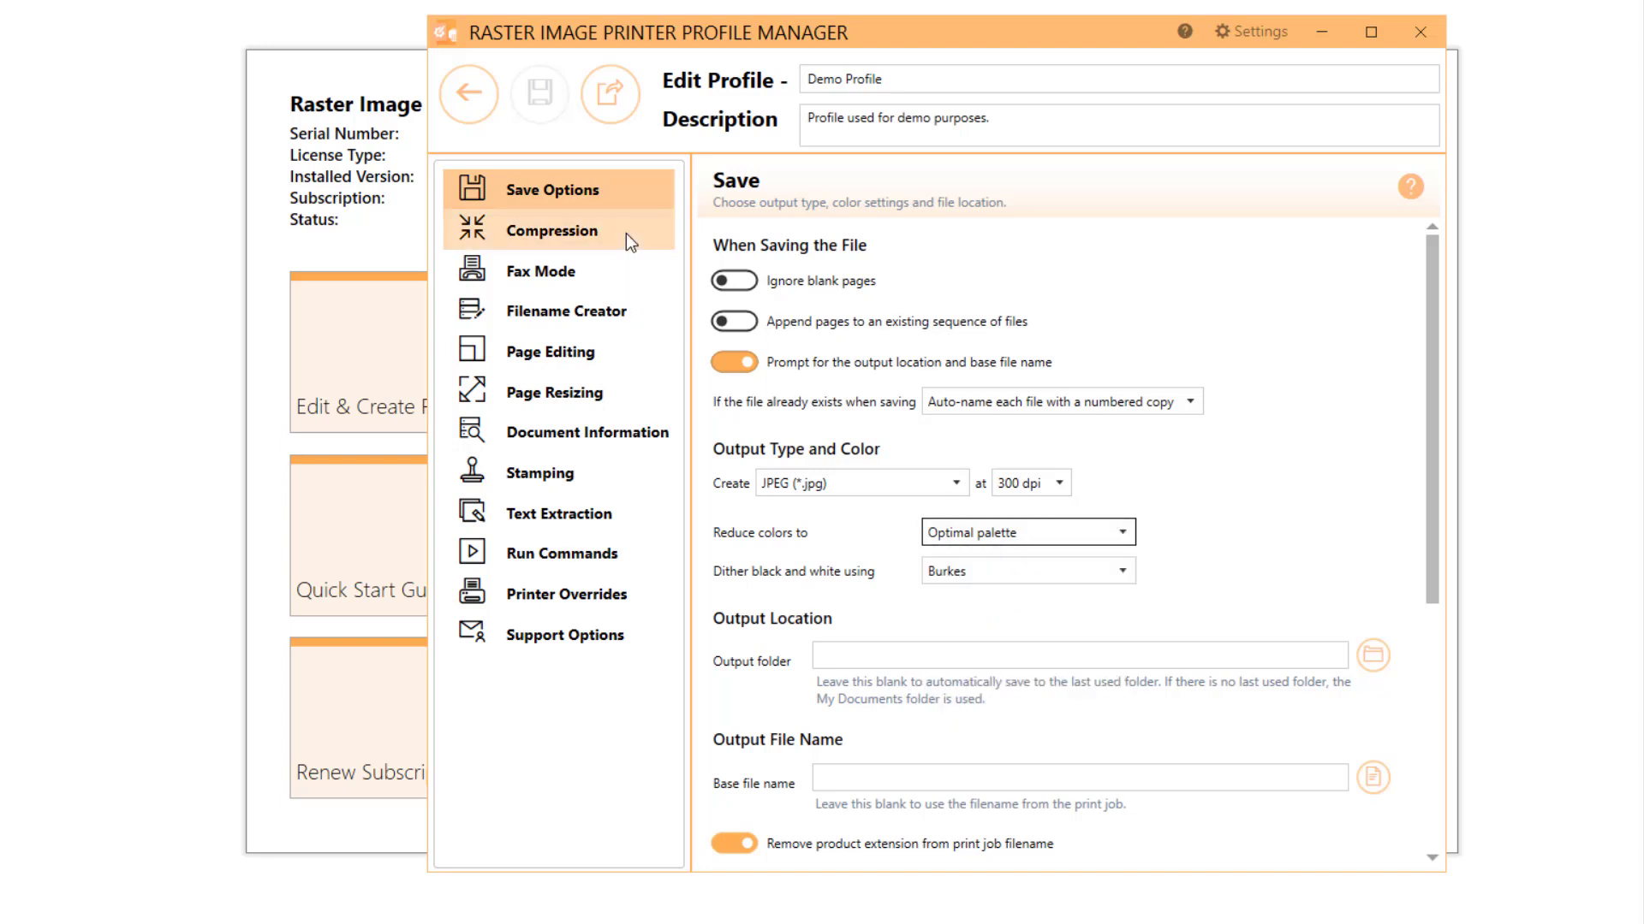
left_click(625, 232)
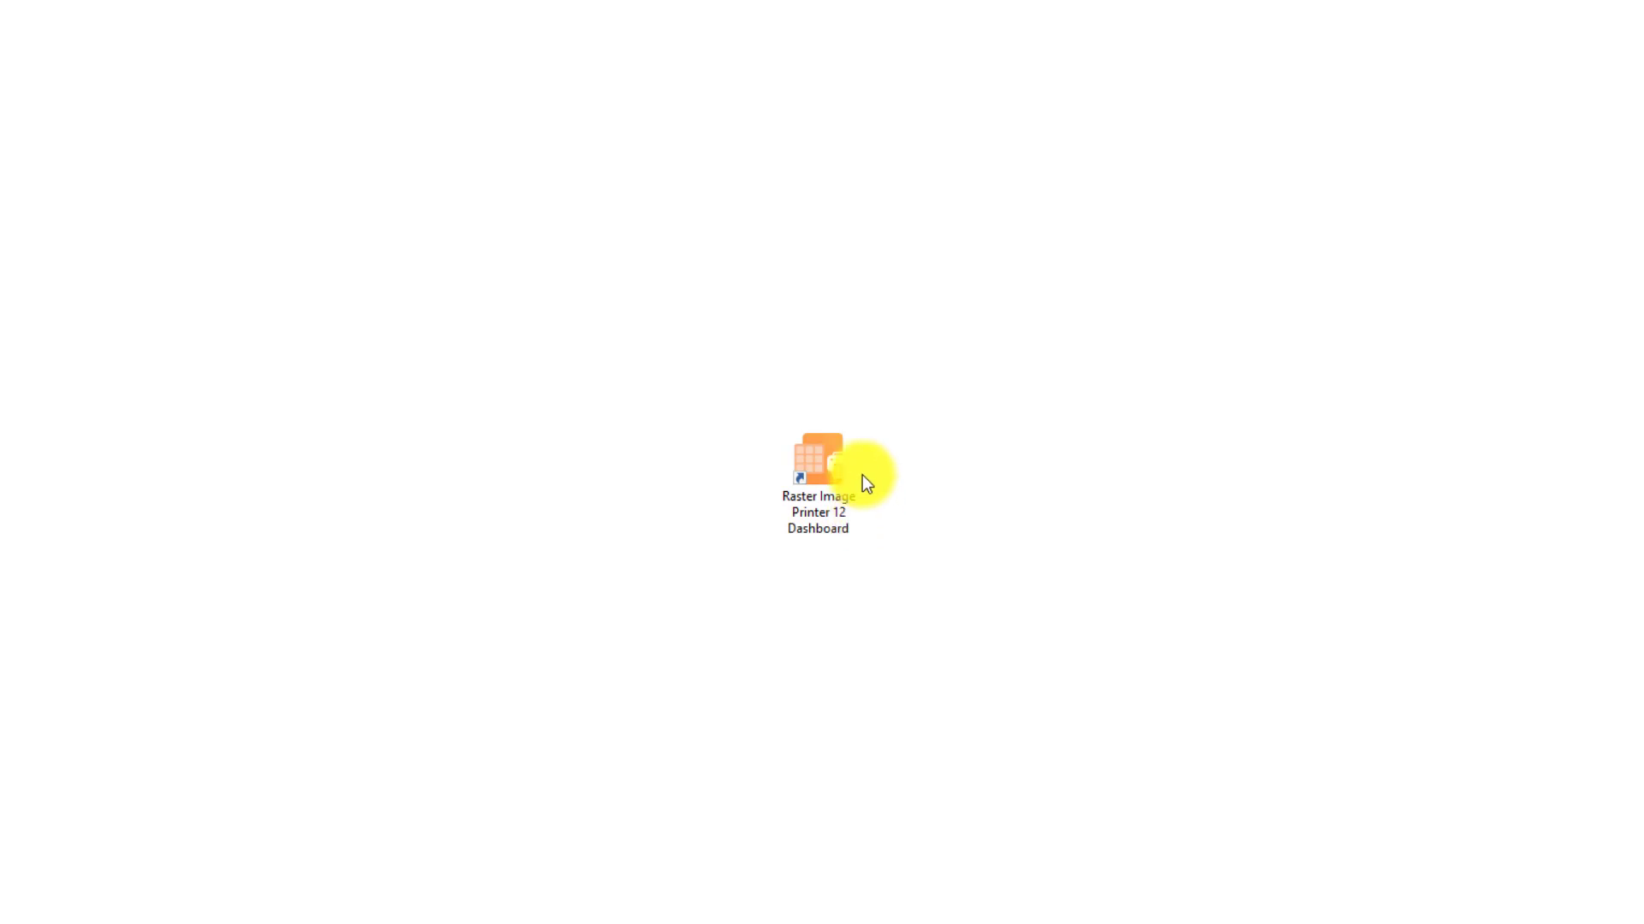
Open the profile manager from the Raster Image Printer 12 Dashboard and add a new profile
double_click(822, 441)
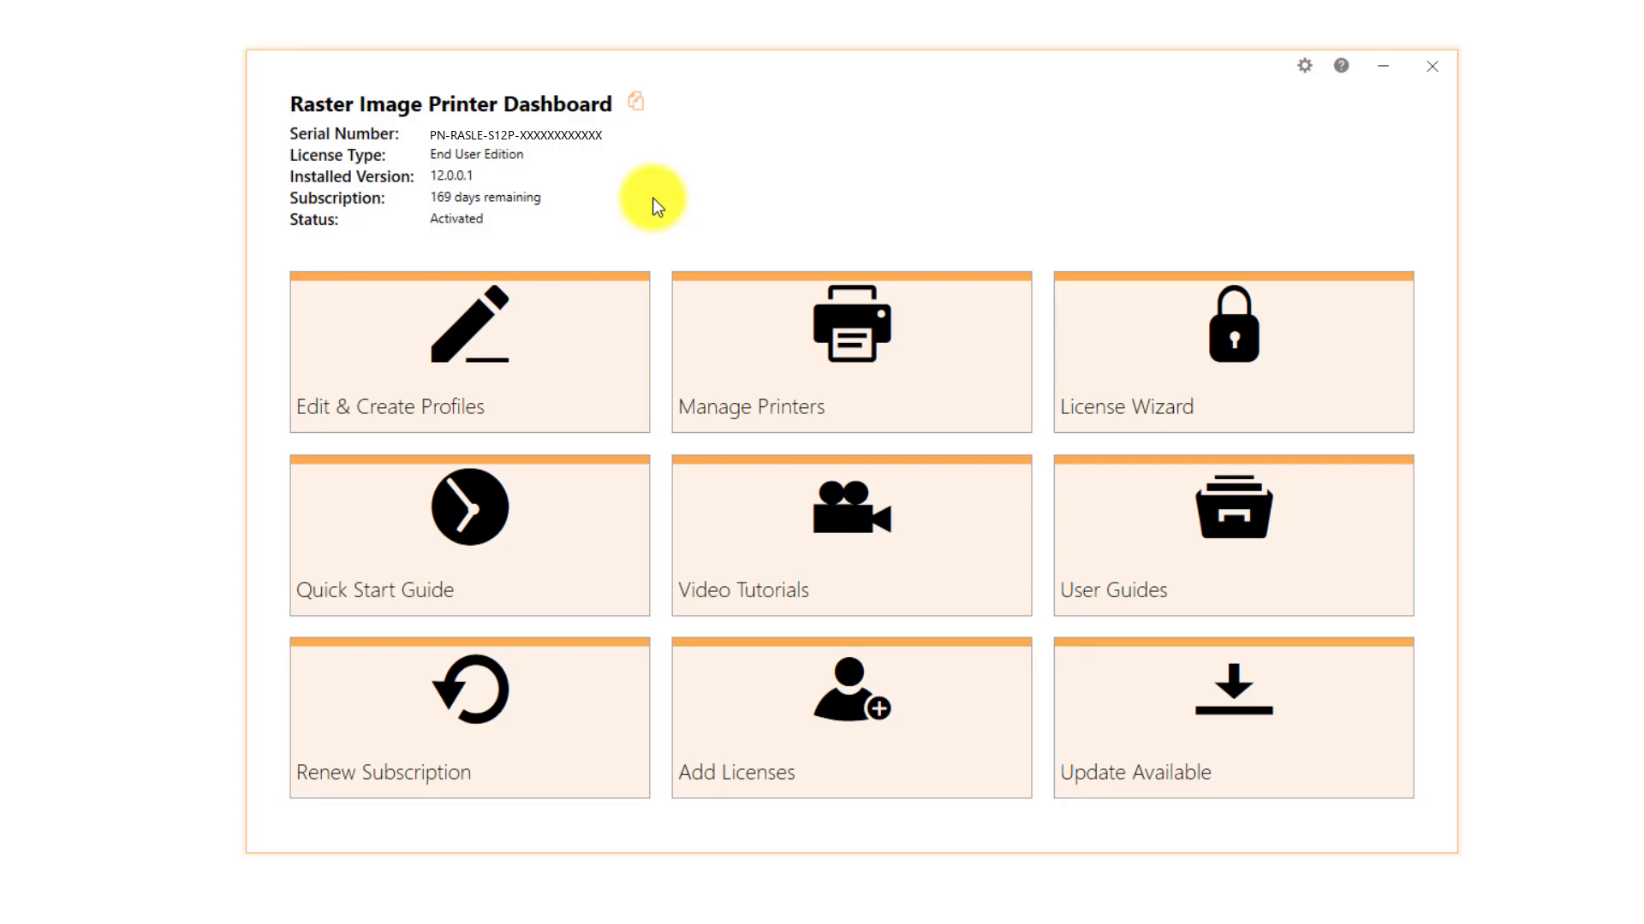
left_click(568, 339)
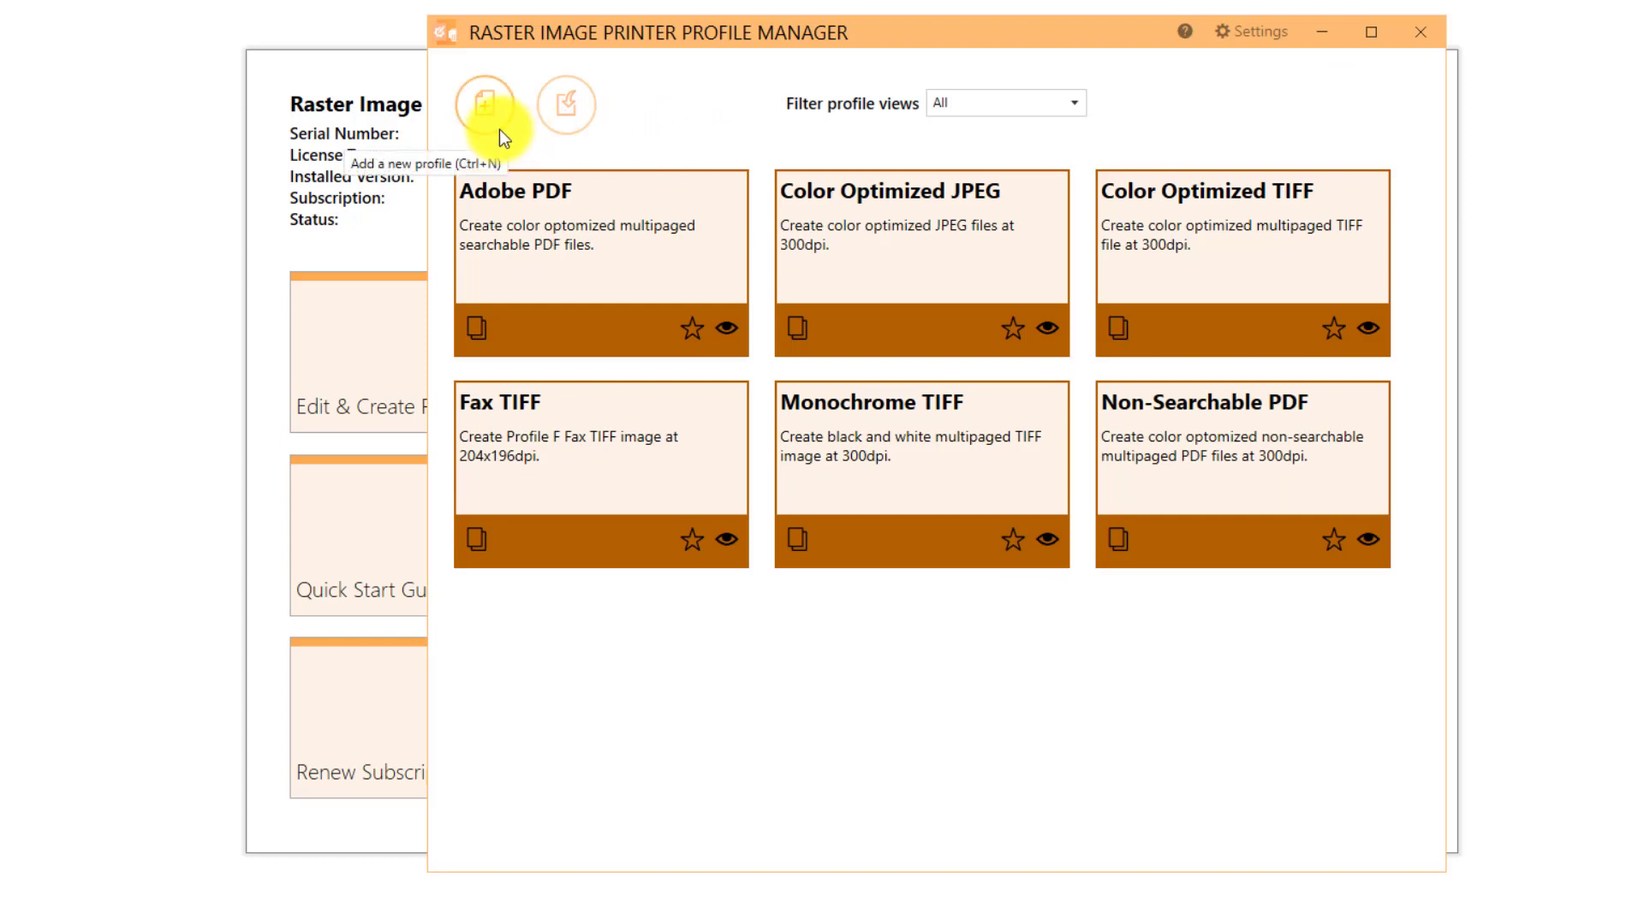
left_click(486, 107)
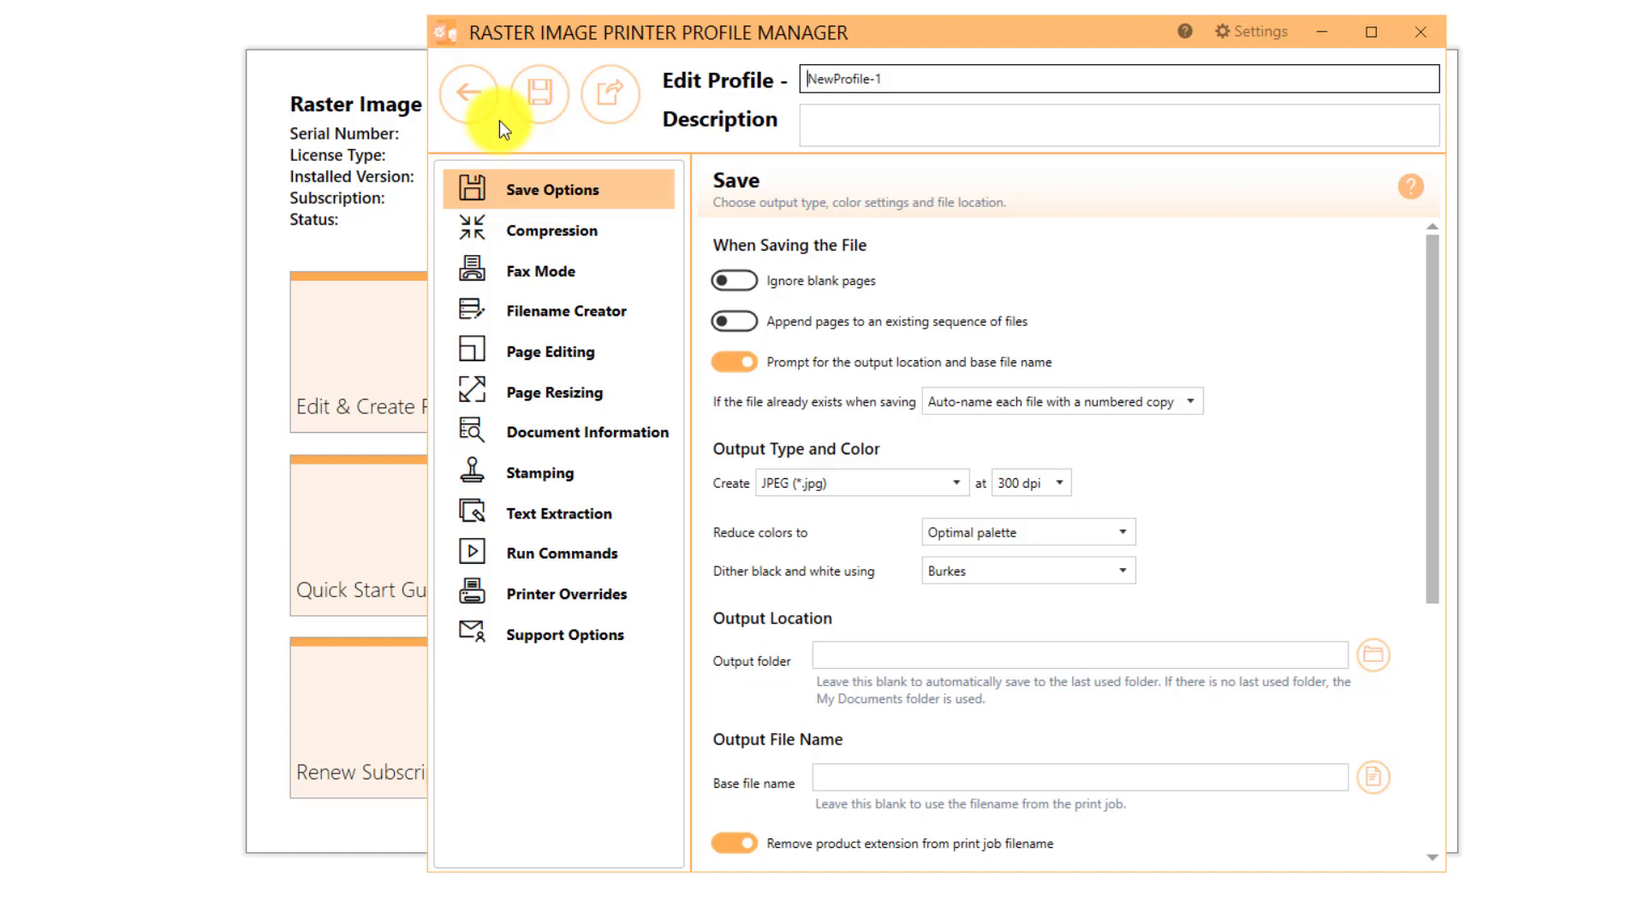
Name the new profile "Demo Profile" and enter the description "Profile used for demo purposes."
left_click_drag(882, 80, 757, 75)
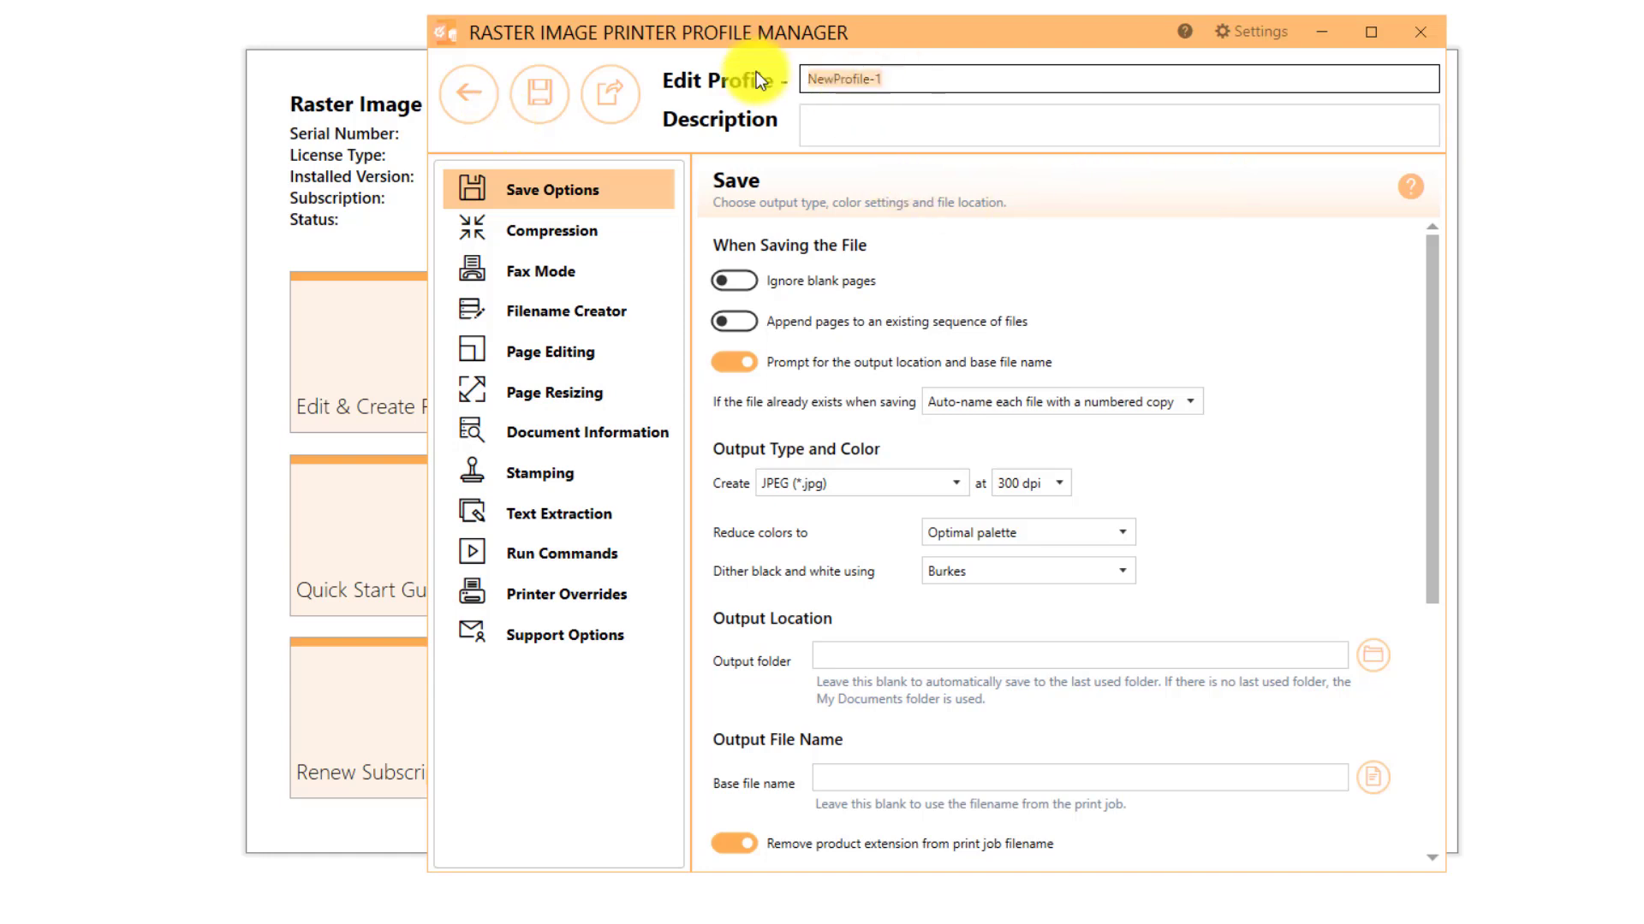
type("Demo P")
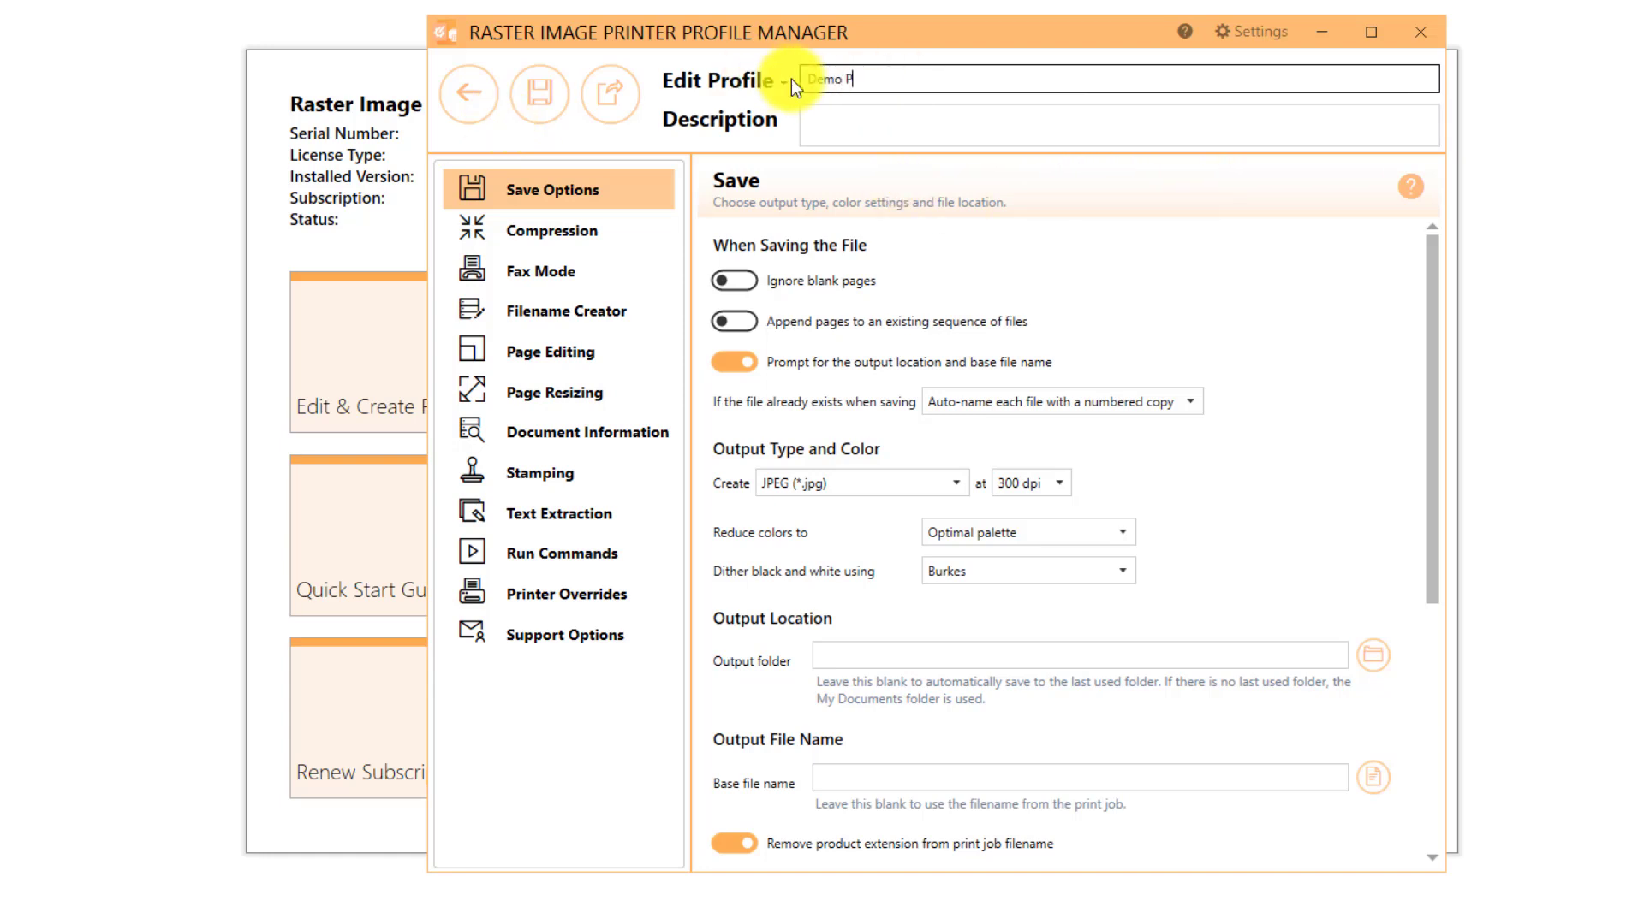
type("rofile")
left_click(942, 123)
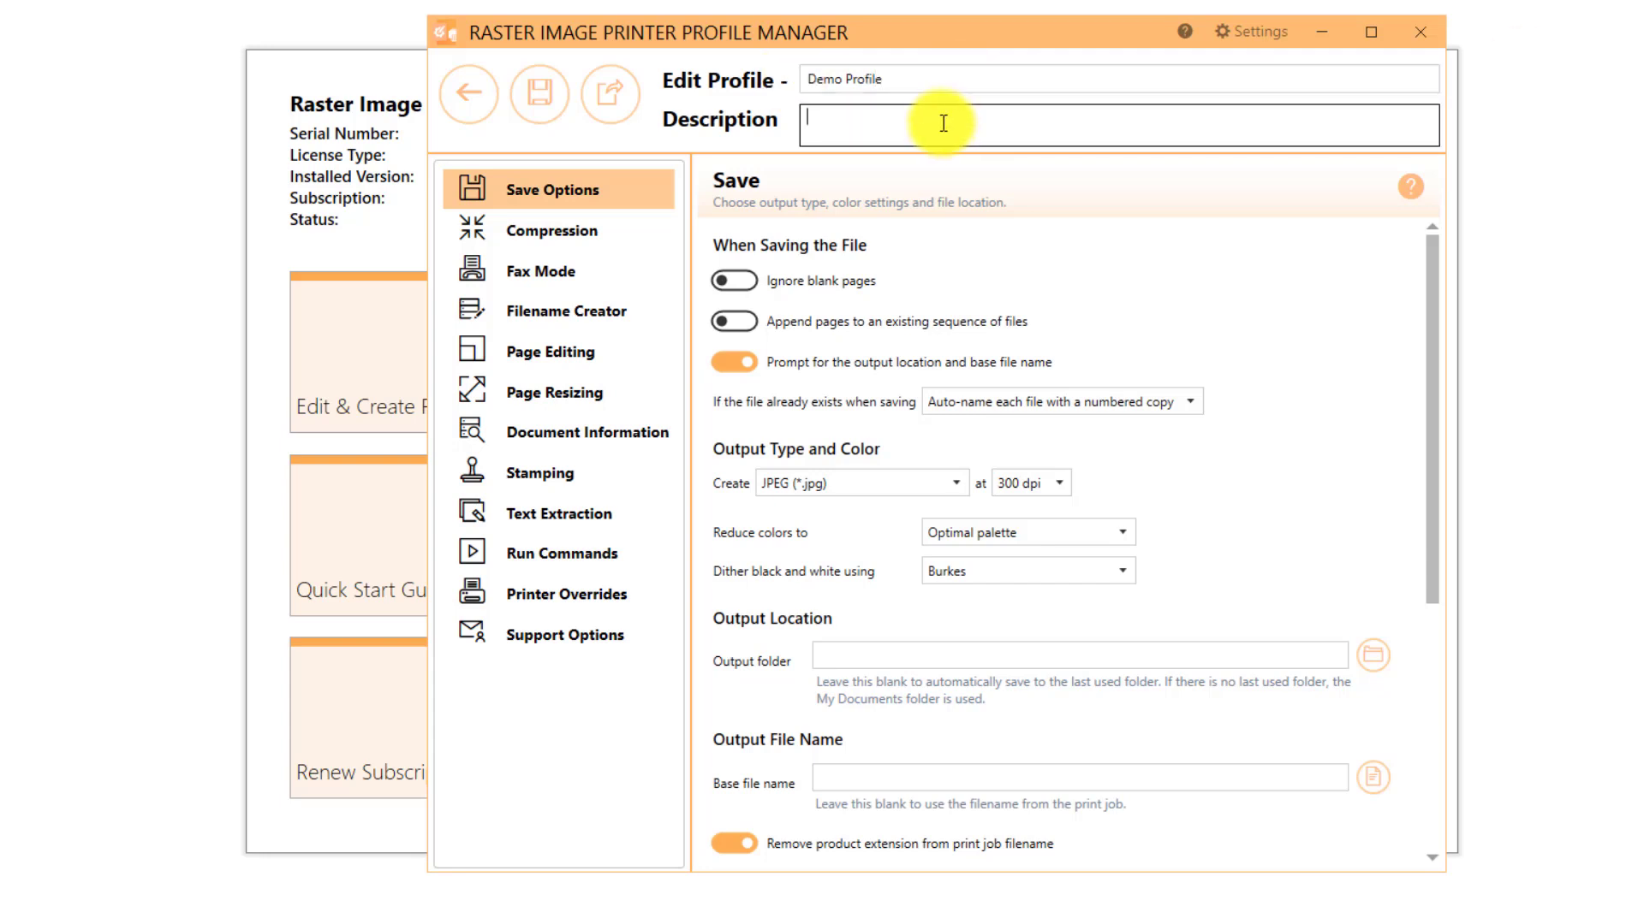
type("Profile used for demo purposes.")
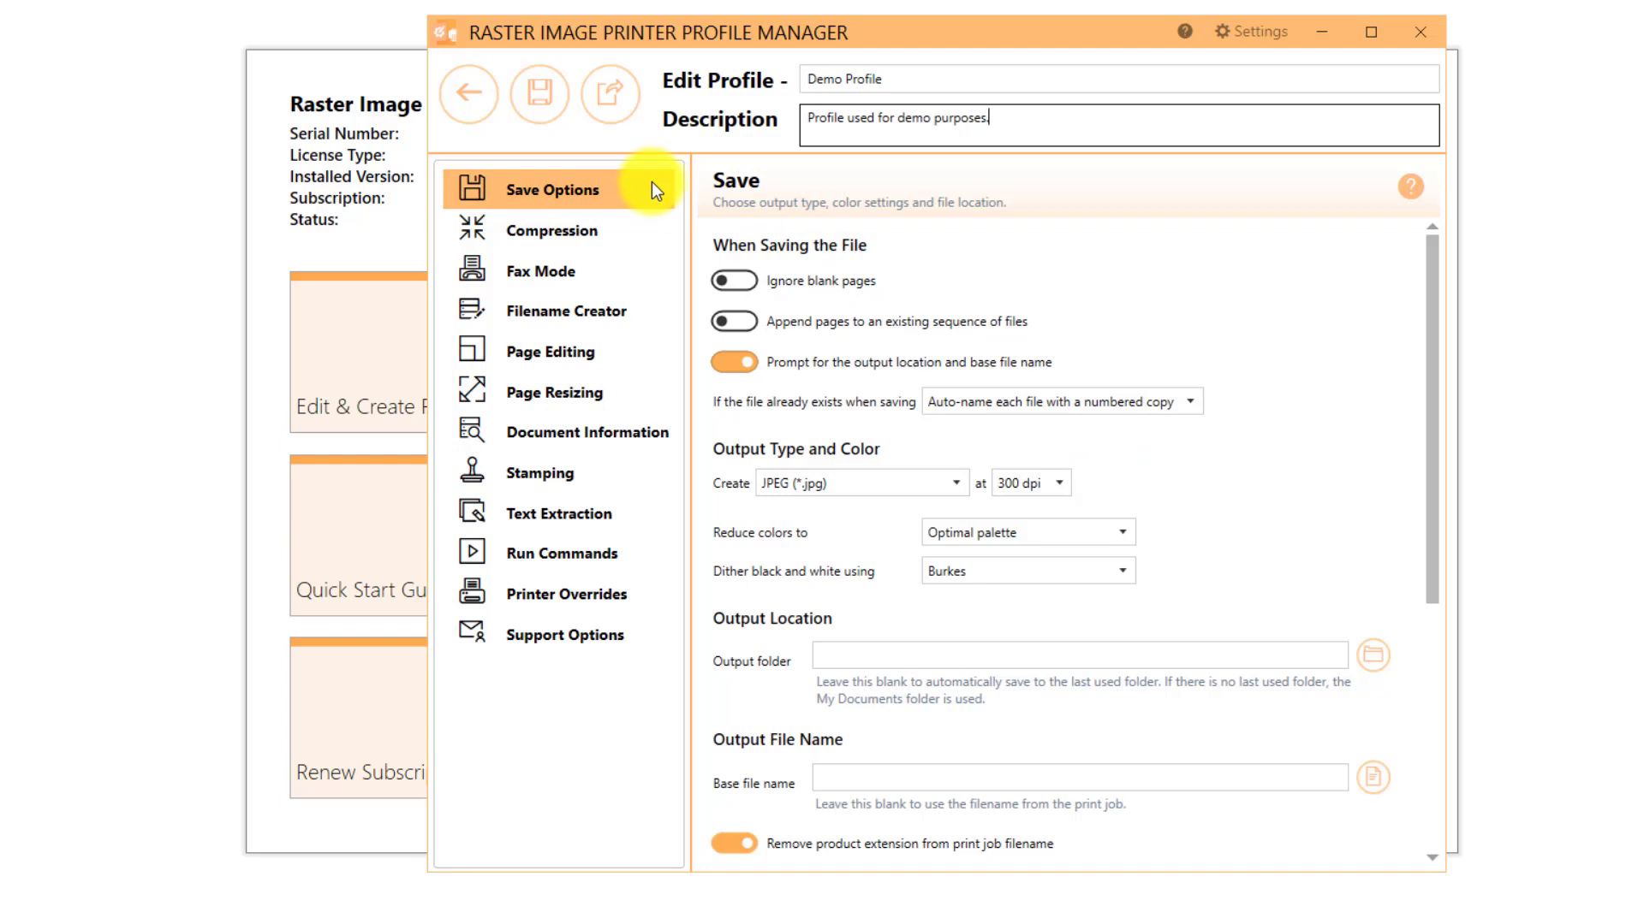
Try reducing the JPEG output's colors to Greyscale and return the setting to Optimal palette
left_click(1131, 532)
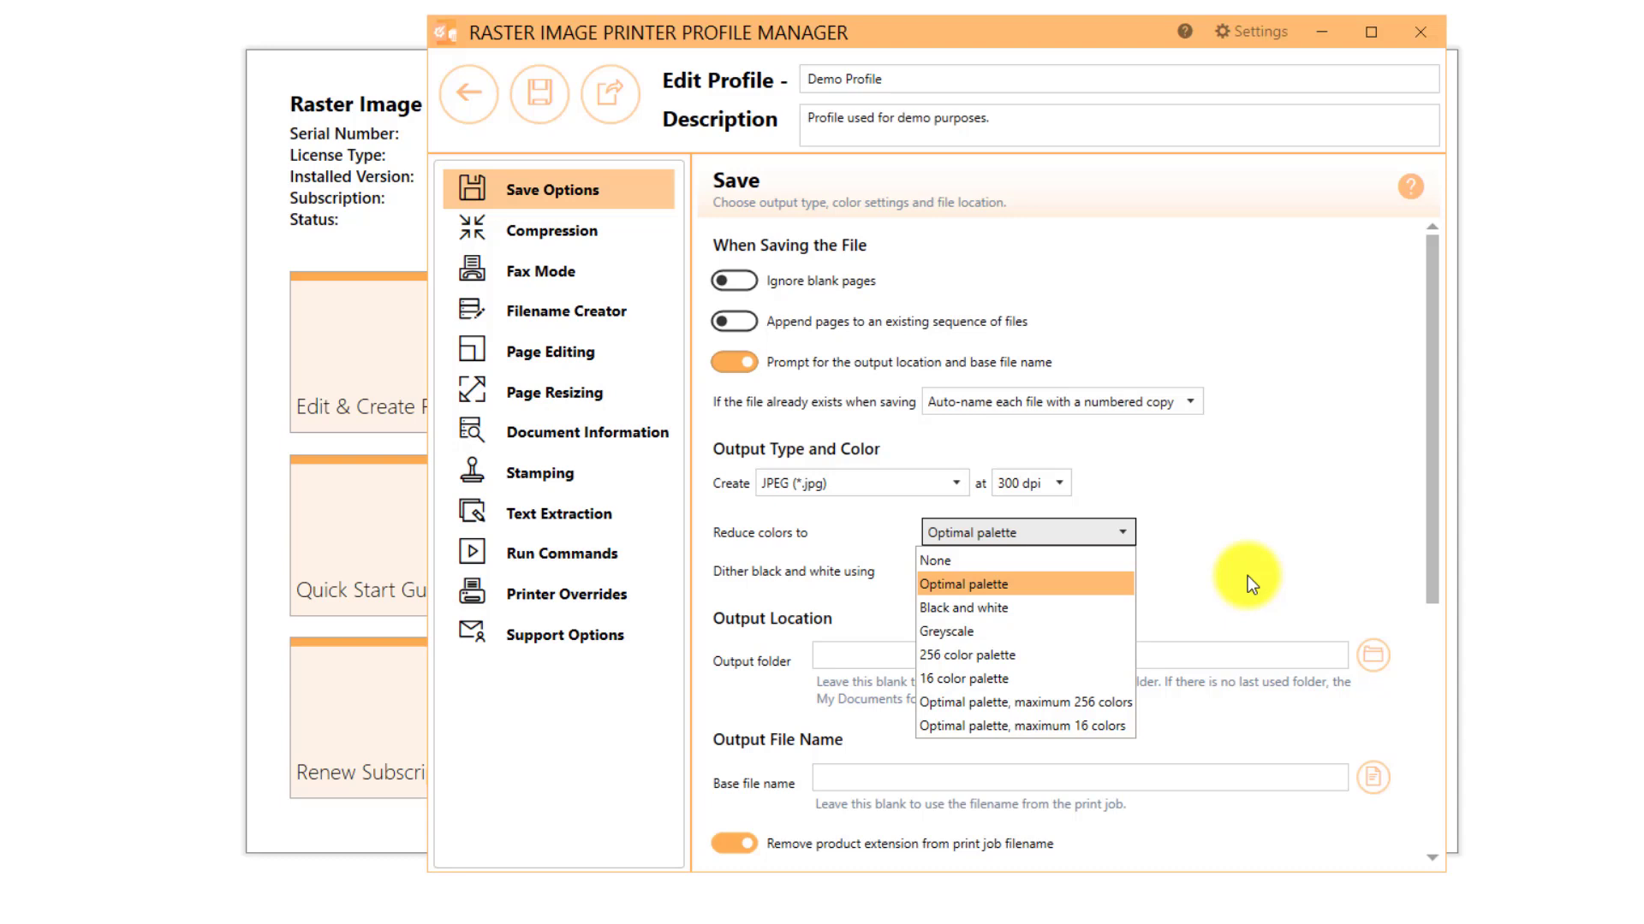
left_click(1049, 630)
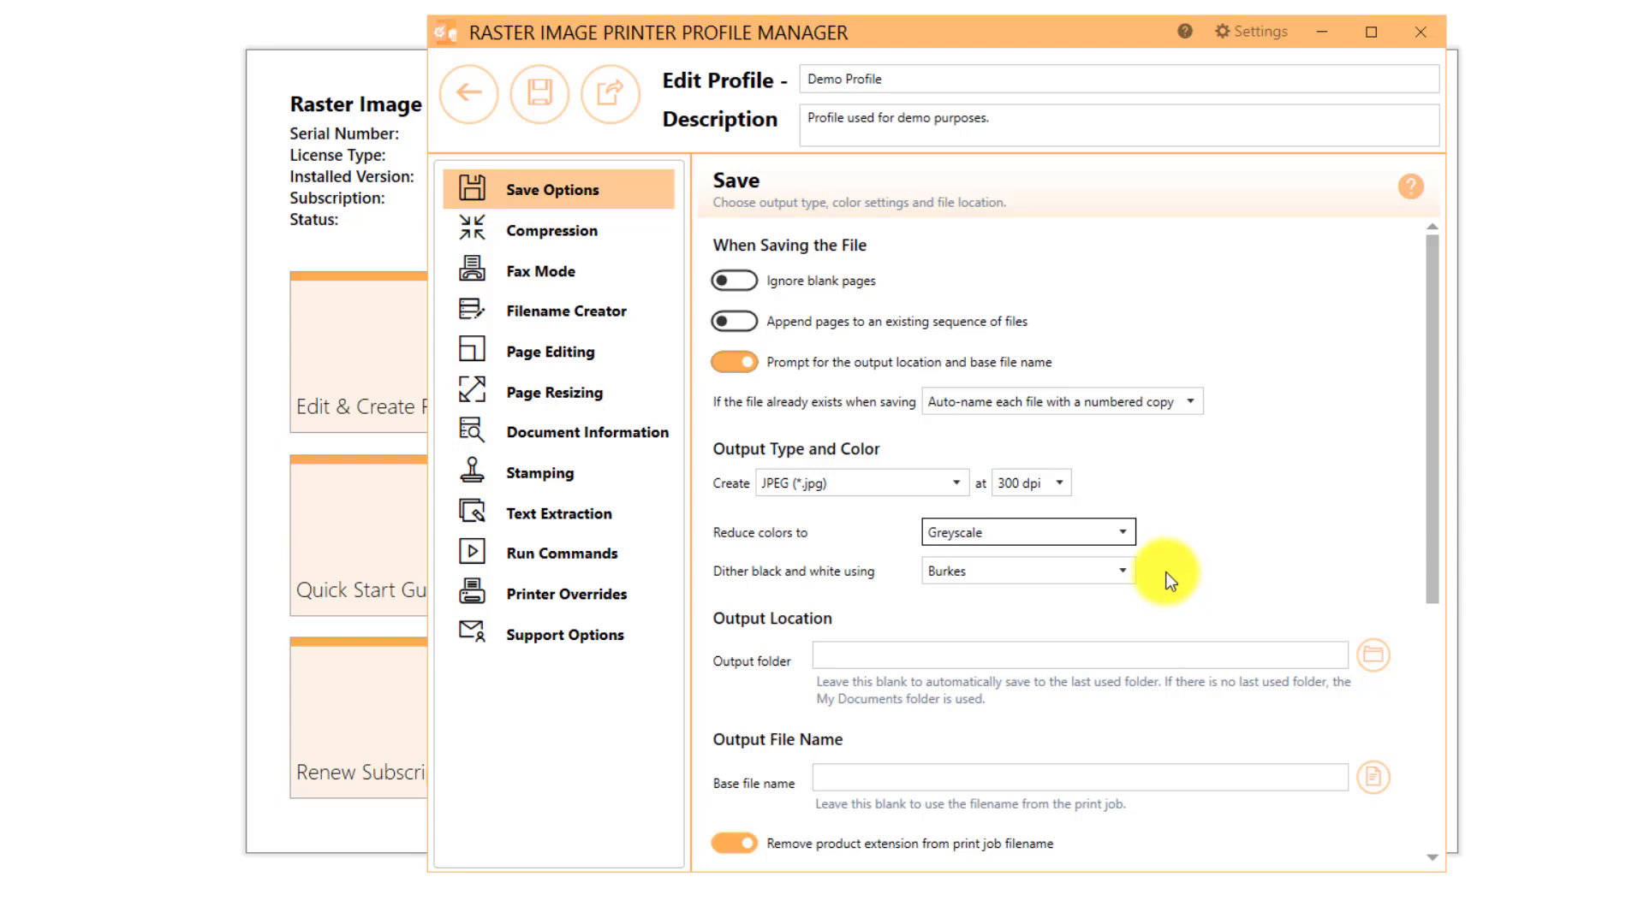
left_click(1131, 532)
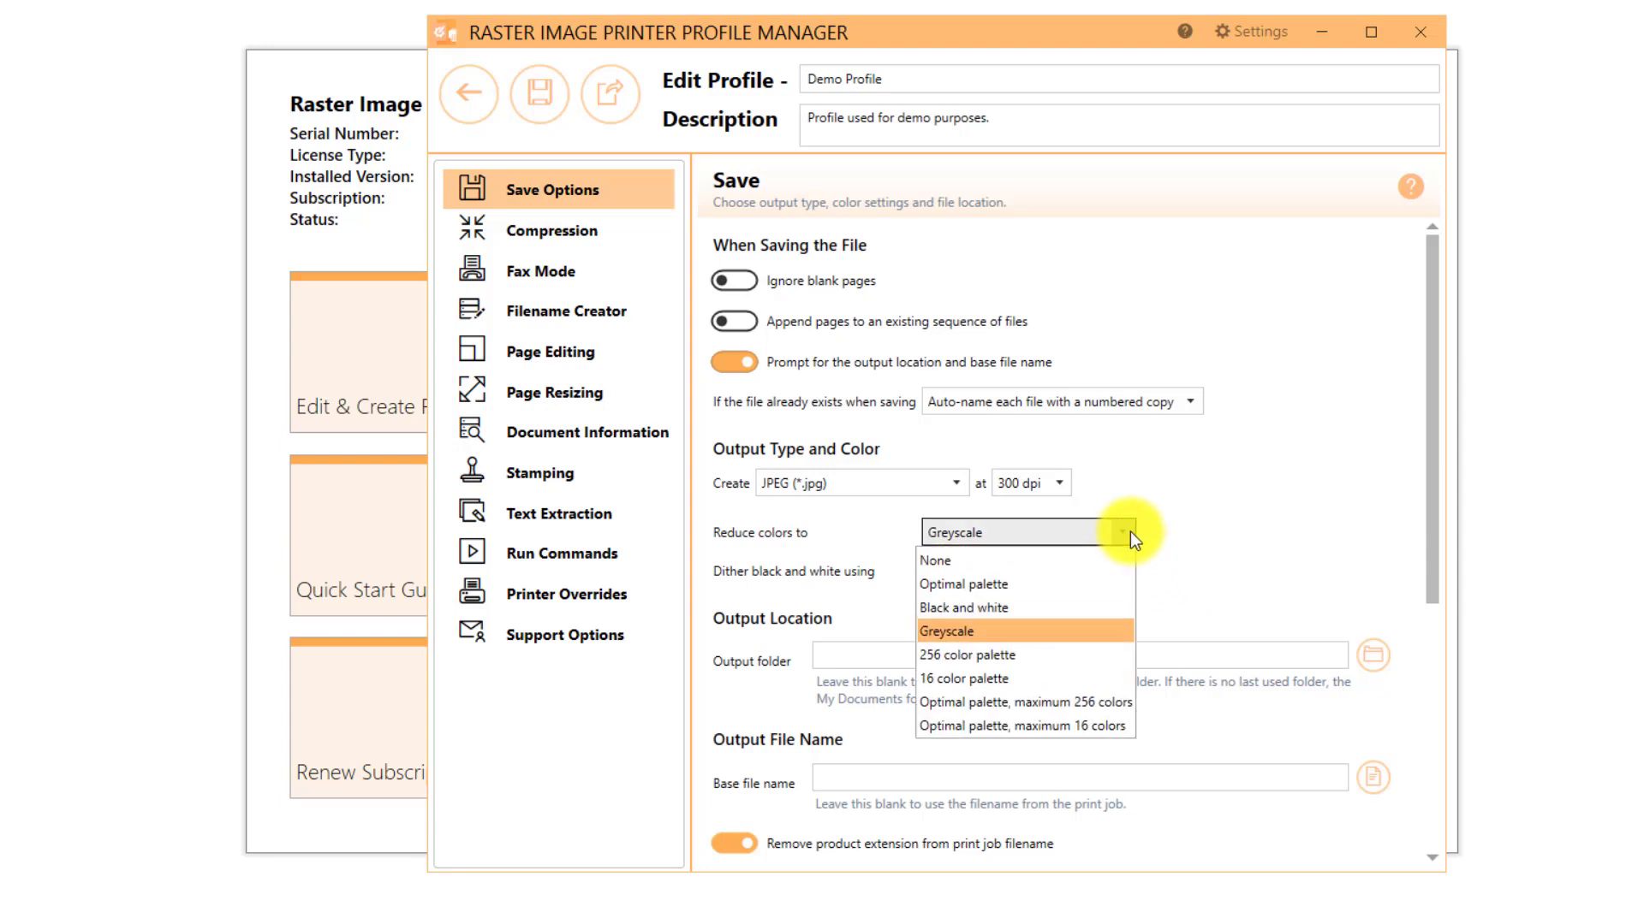
left_click(1106, 607)
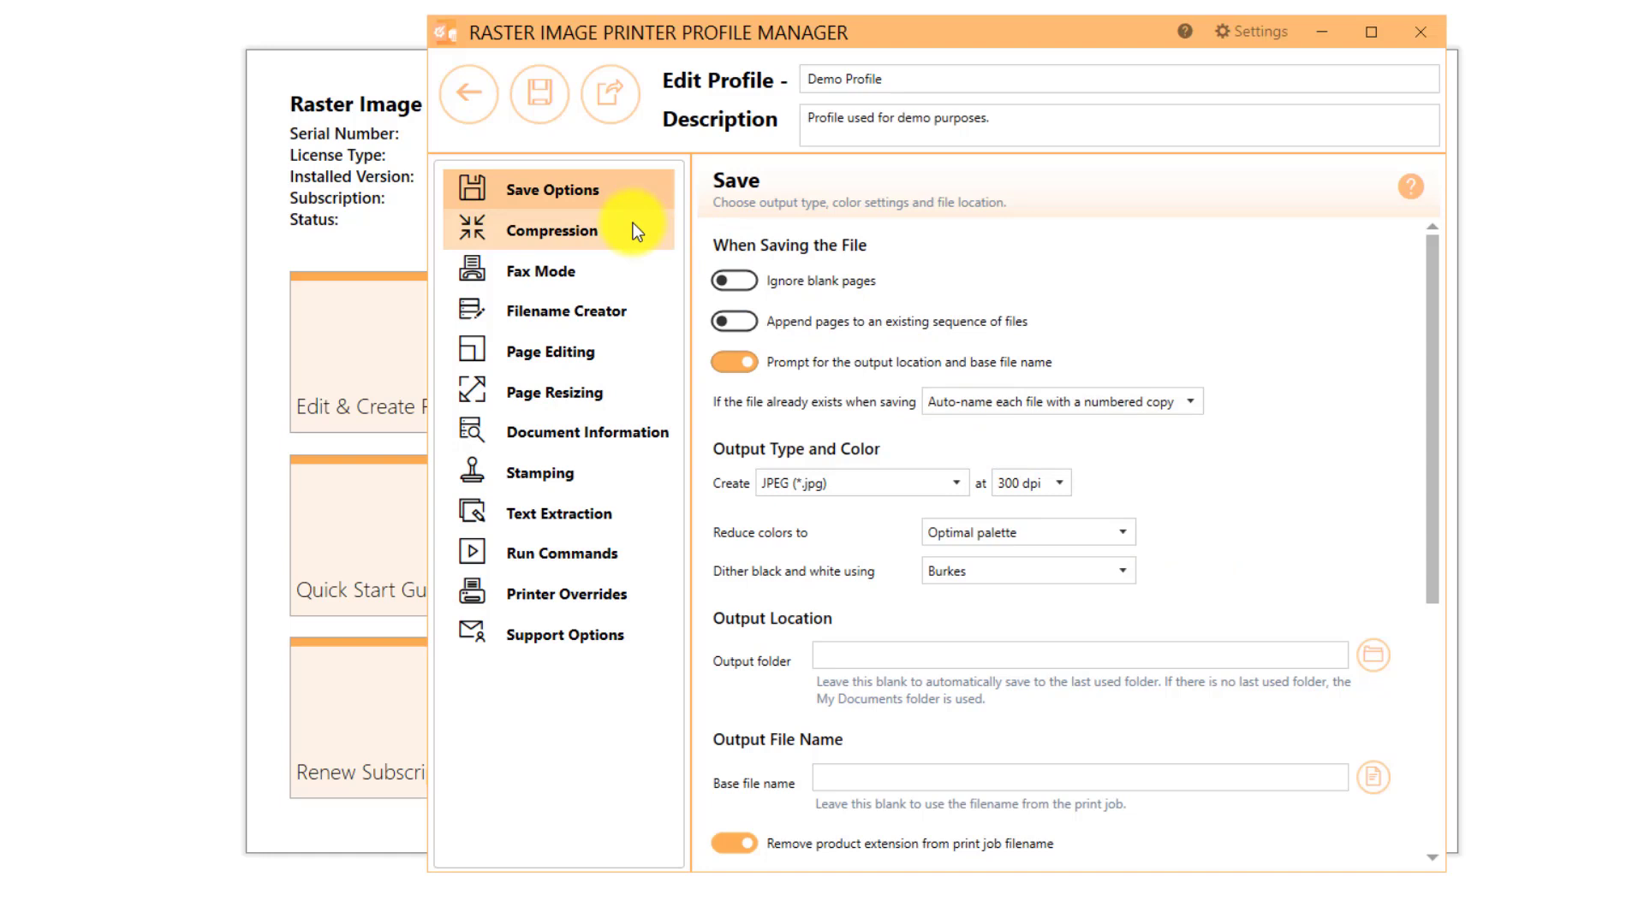
Try JPEG quality High for color images and Medium Low for greyscale images, returning both to Medium
left_click(634, 229)
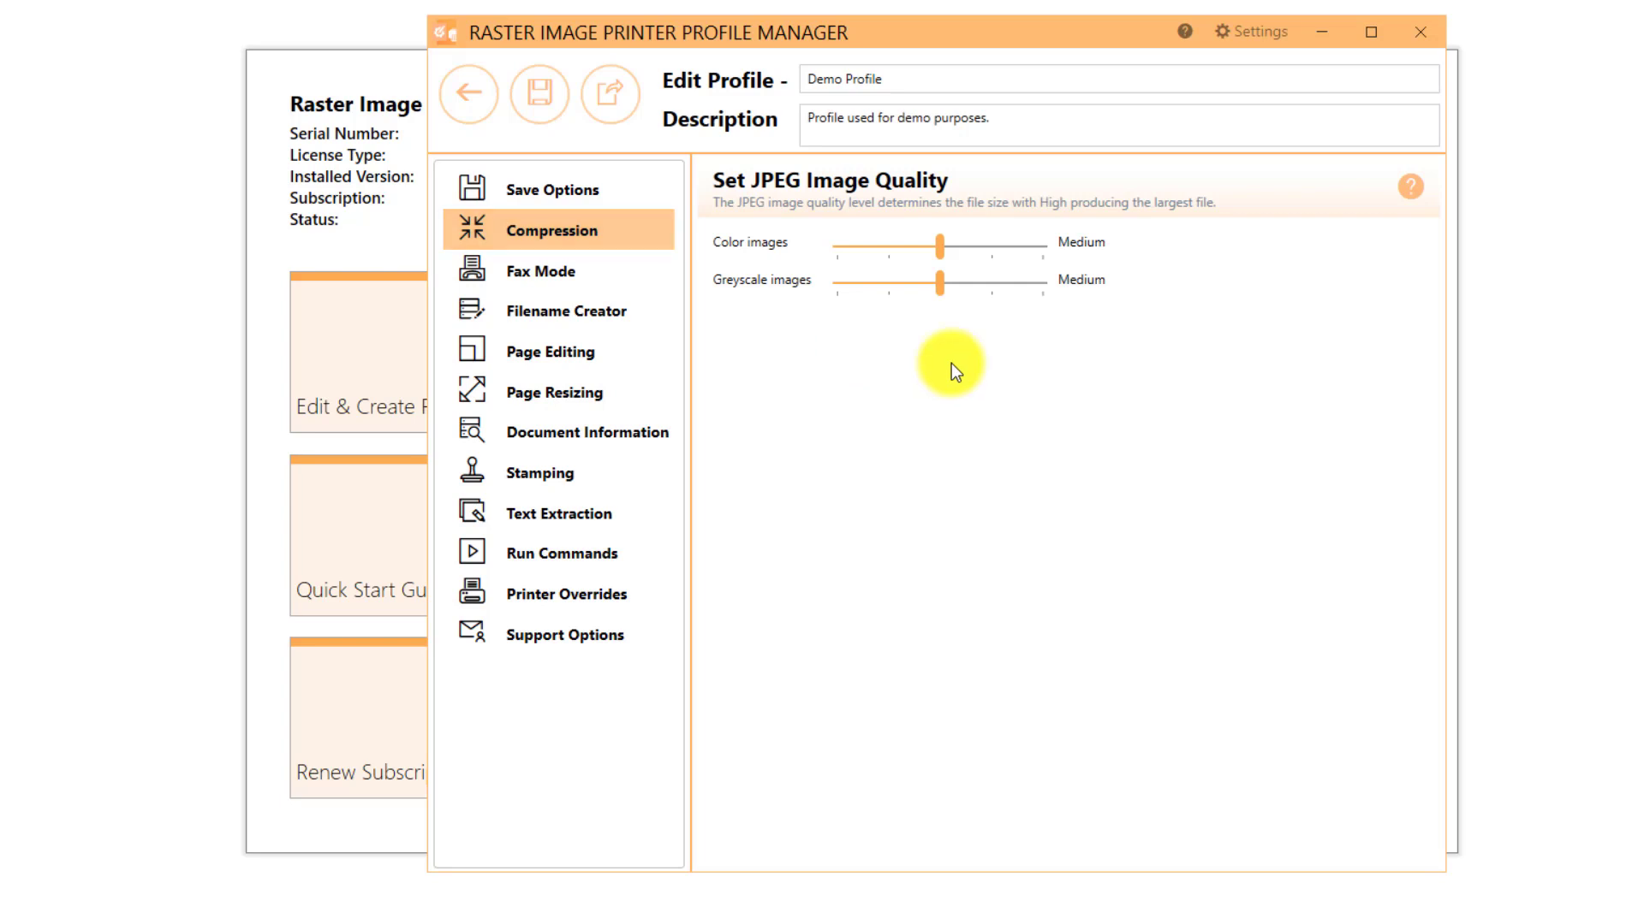
left_click(963, 253)
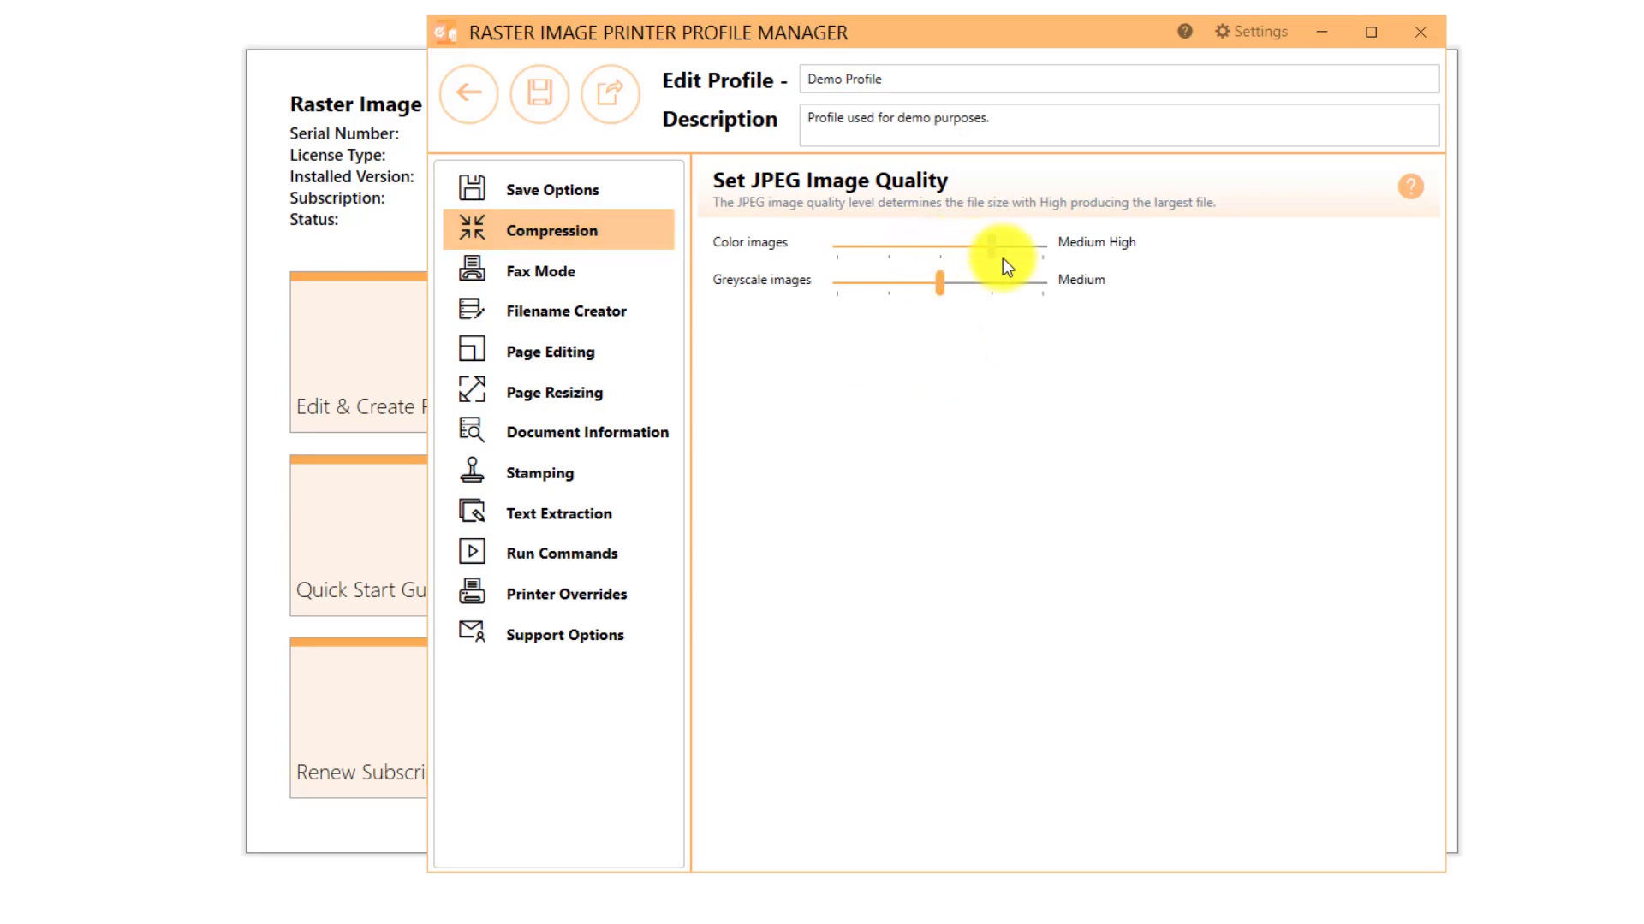
left_click(1040, 259)
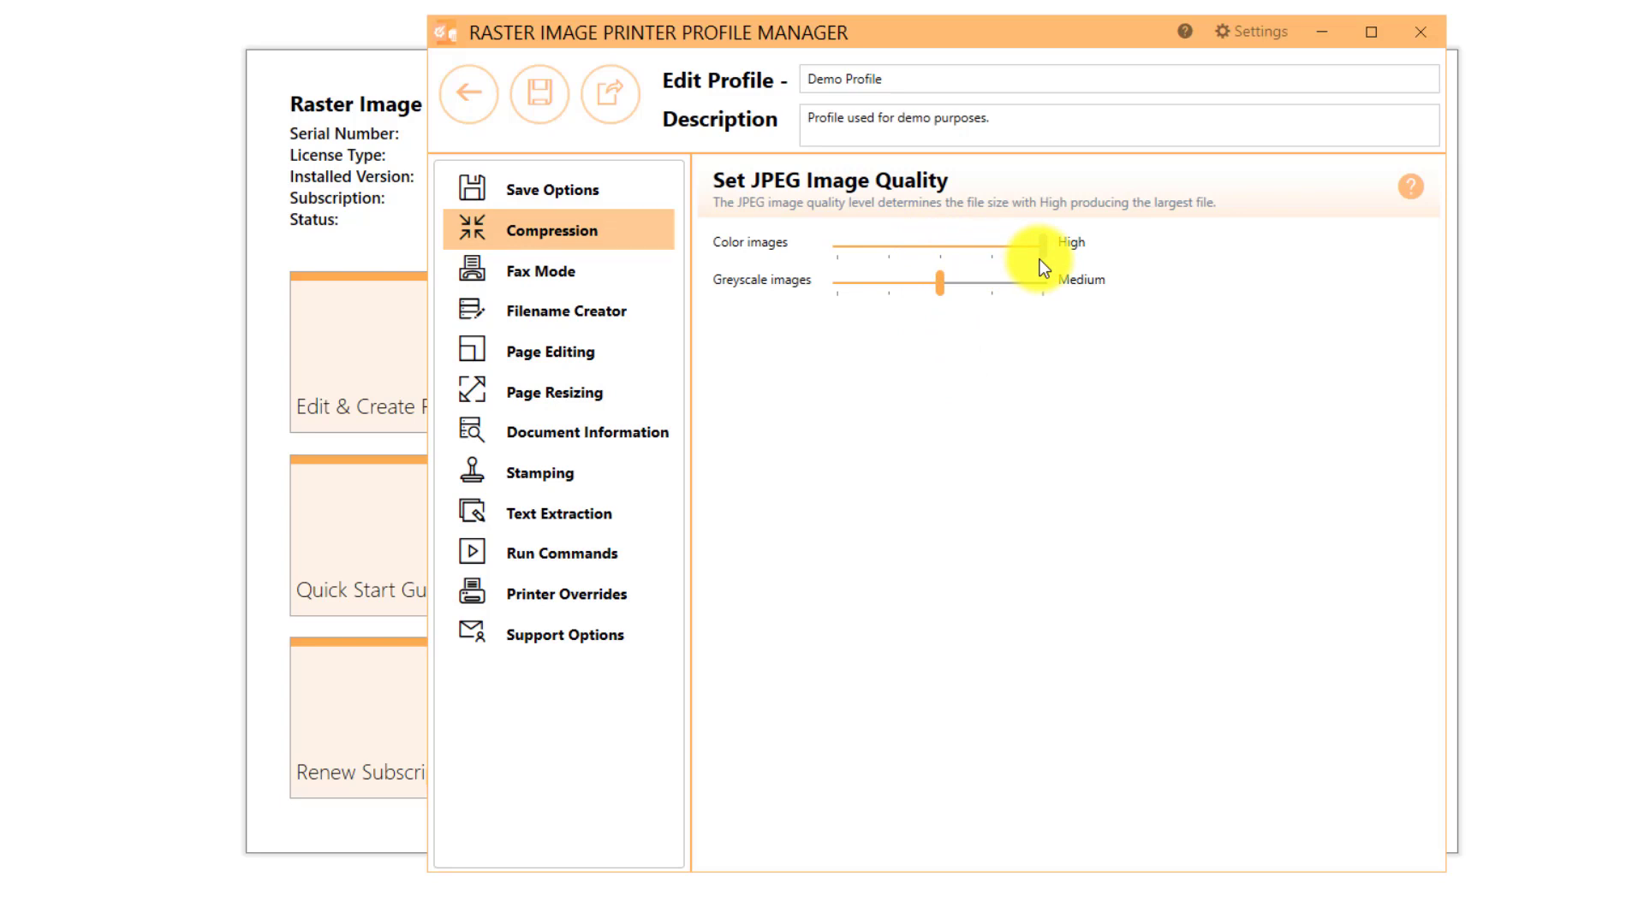
left_click_drag(1034, 261, 947, 257)
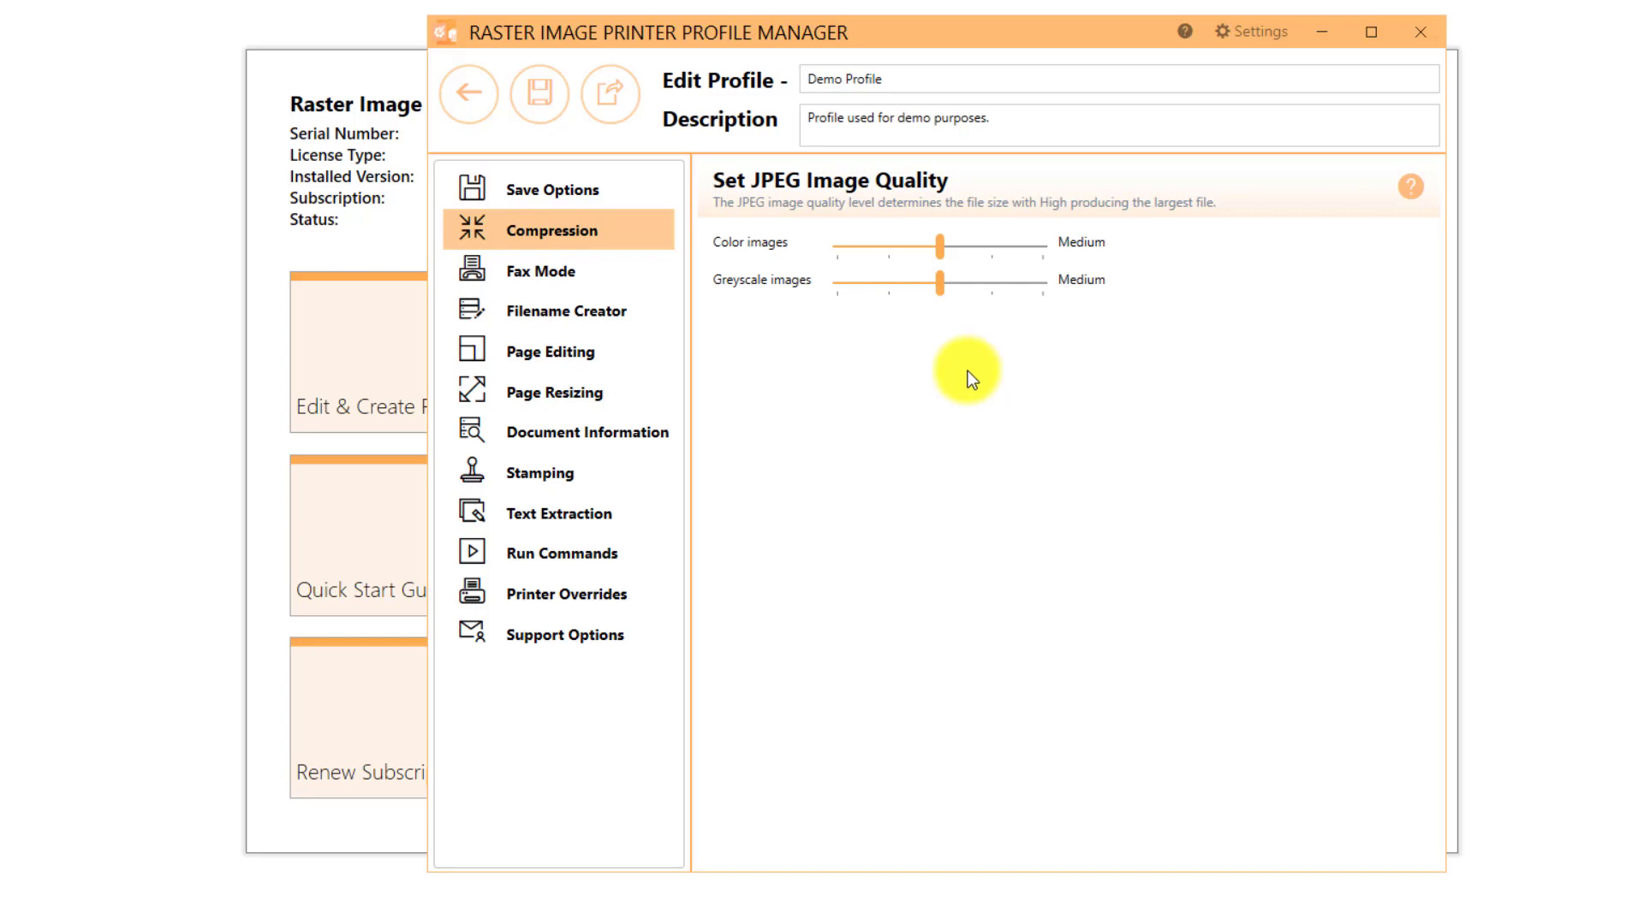
left_click_drag(940, 283, 896, 284)
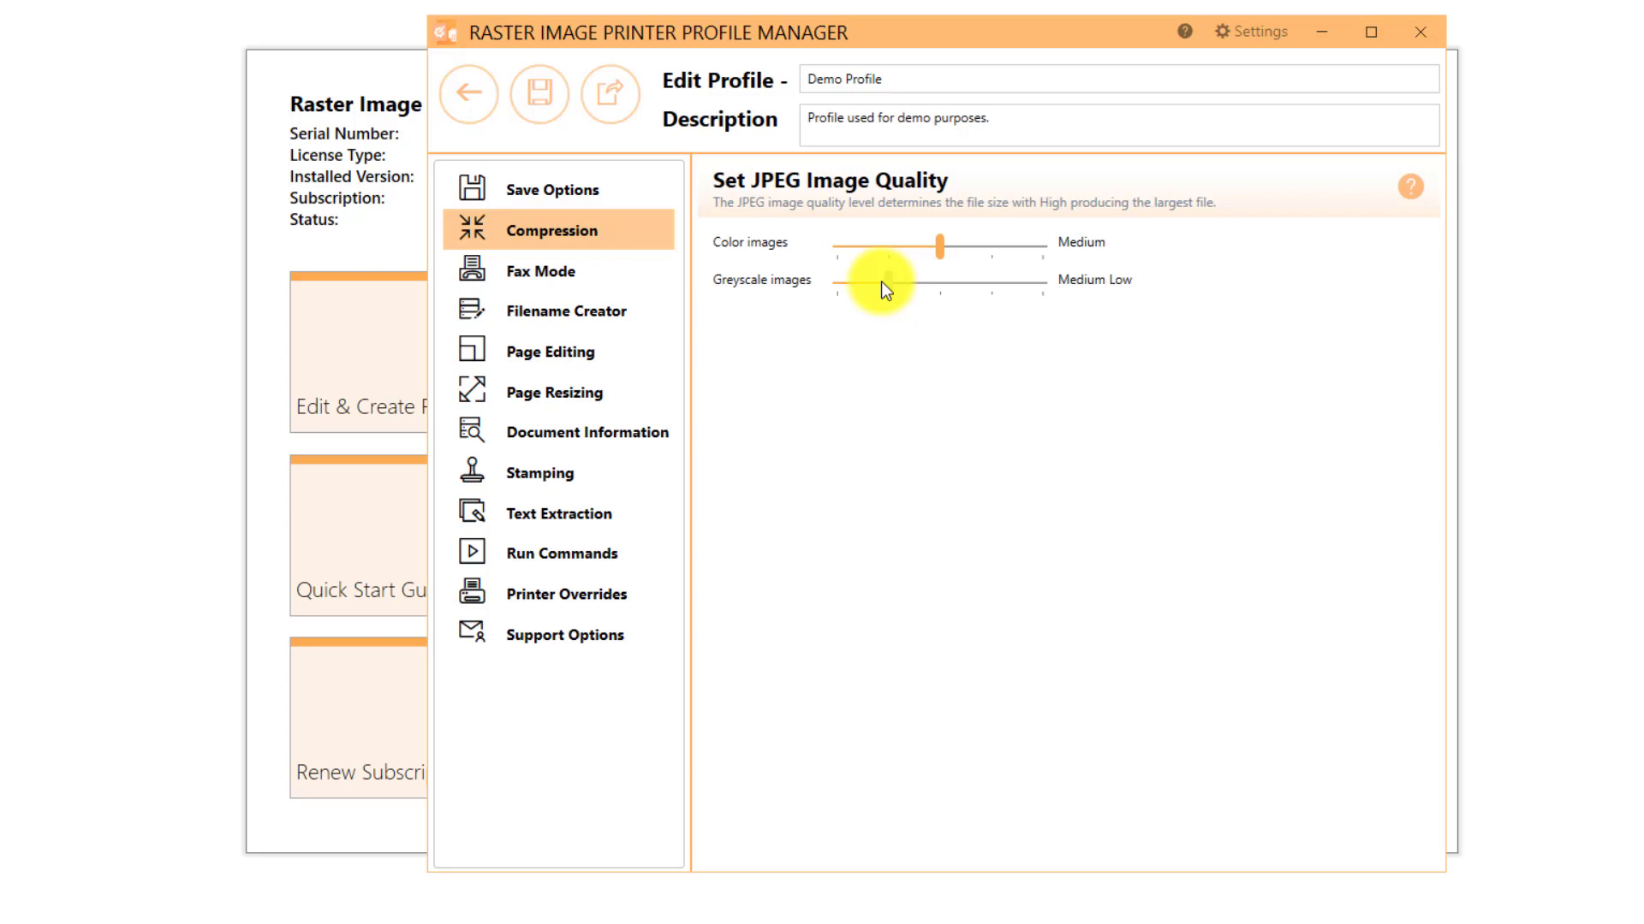
left_click_drag(881, 282, 931, 284)
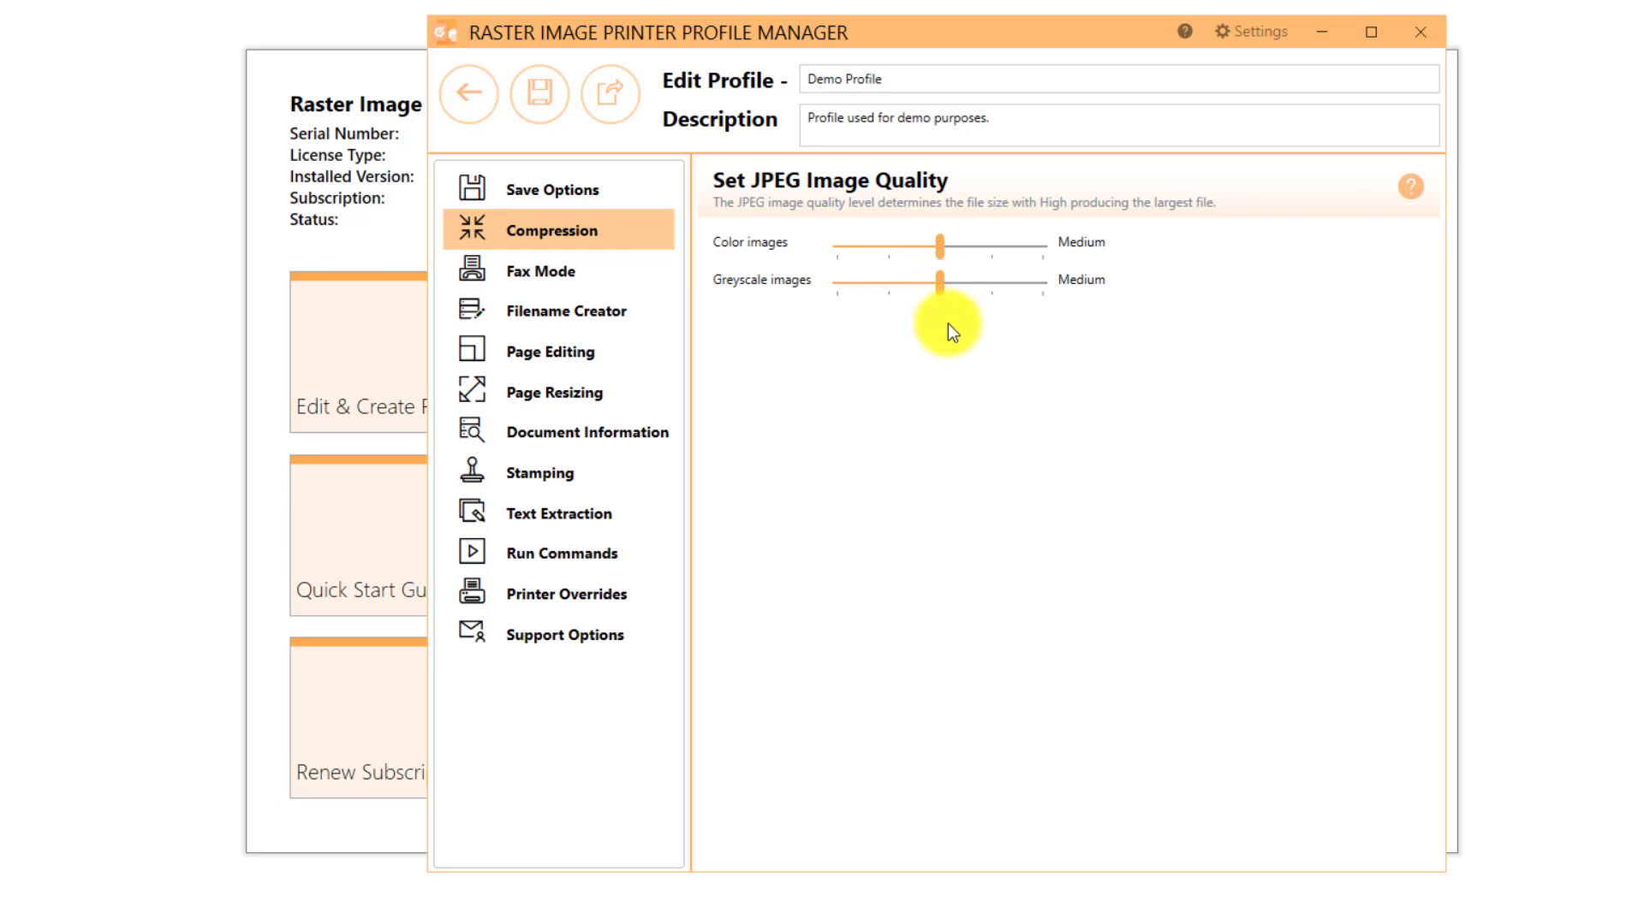
Review the resolution choices for the JPEG output in the save options, keeping 300 dpi
left_click(625, 193)
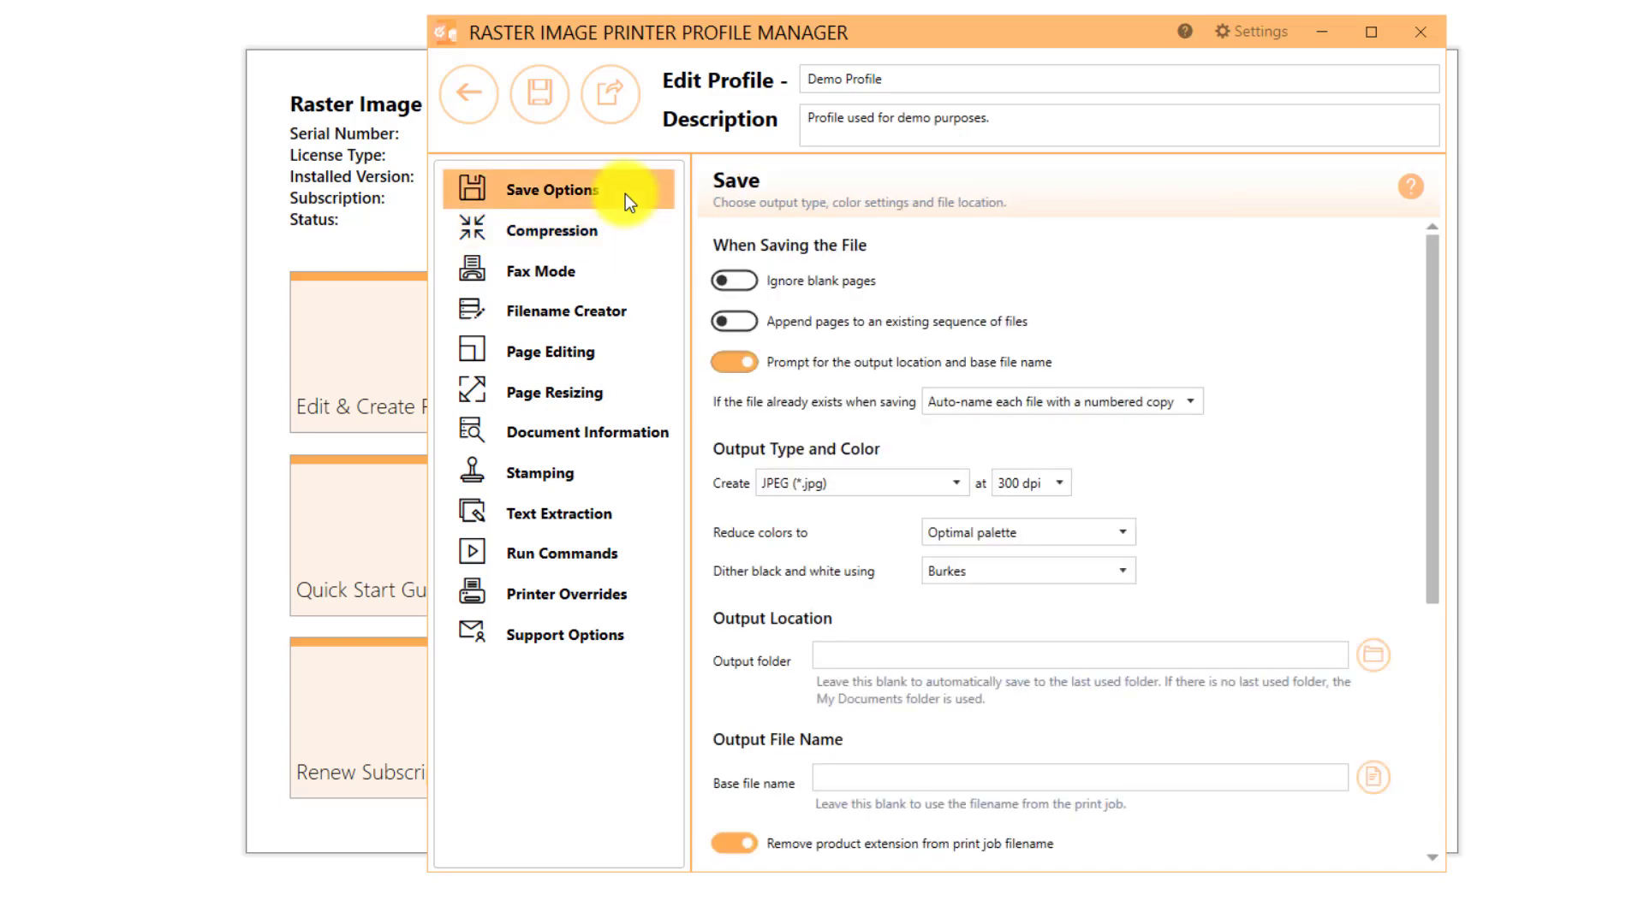
left_click(1061, 484)
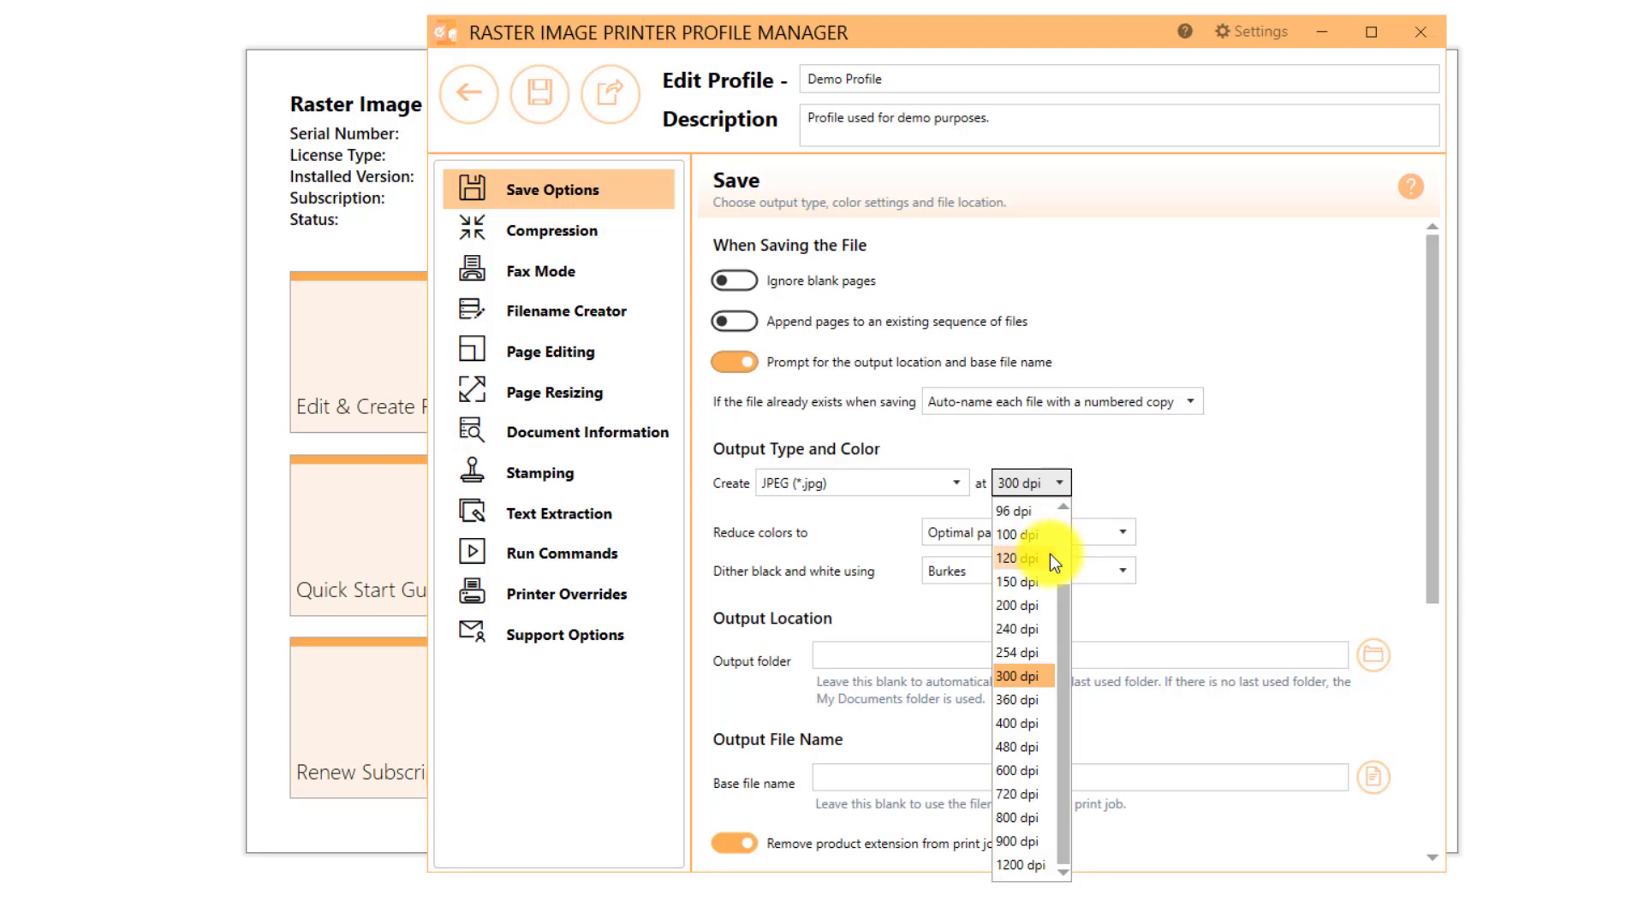
left_click(1201, 464)
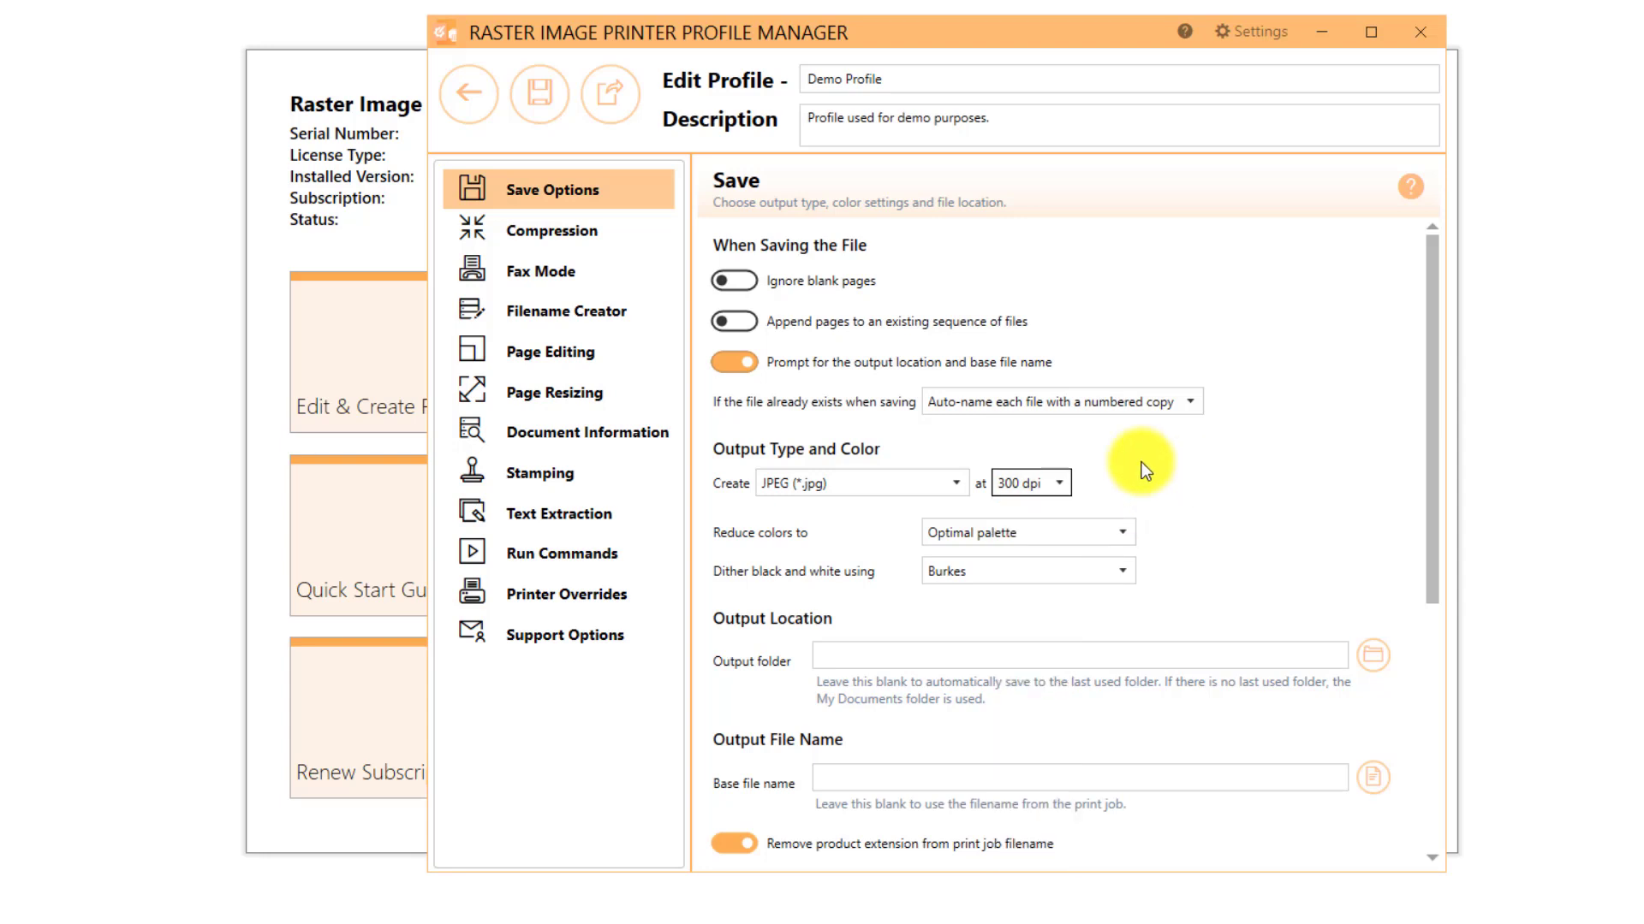
Save Demo Profile, return to the profile list and close the profile manager
left_click(548, 121)
left_click(469, 95)
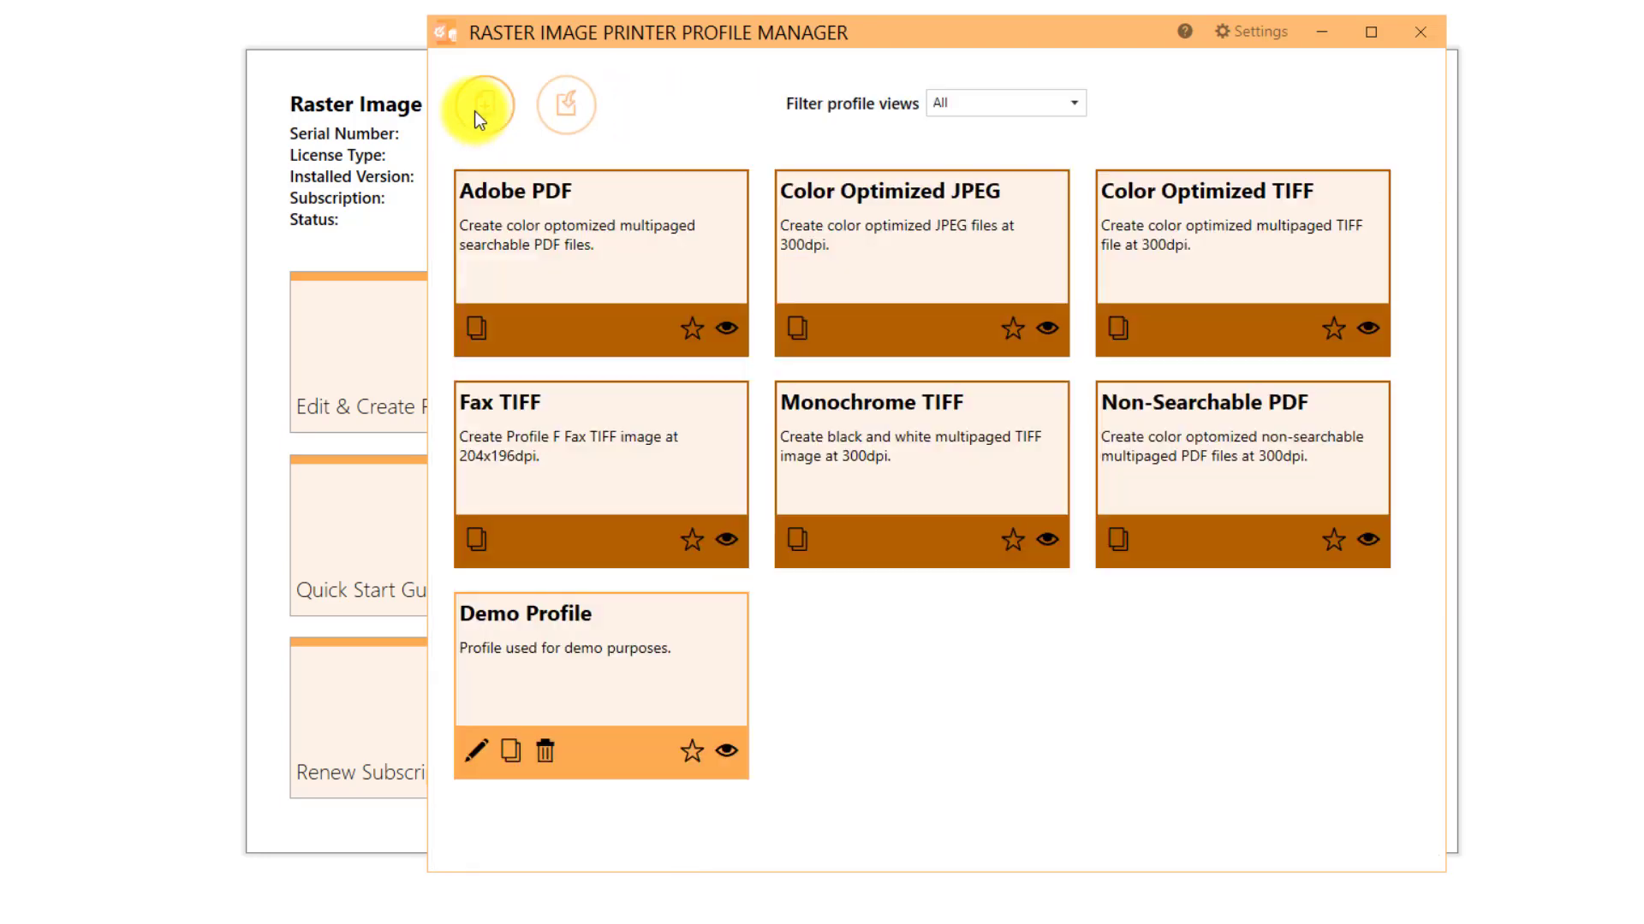
left_click(1435, 32)
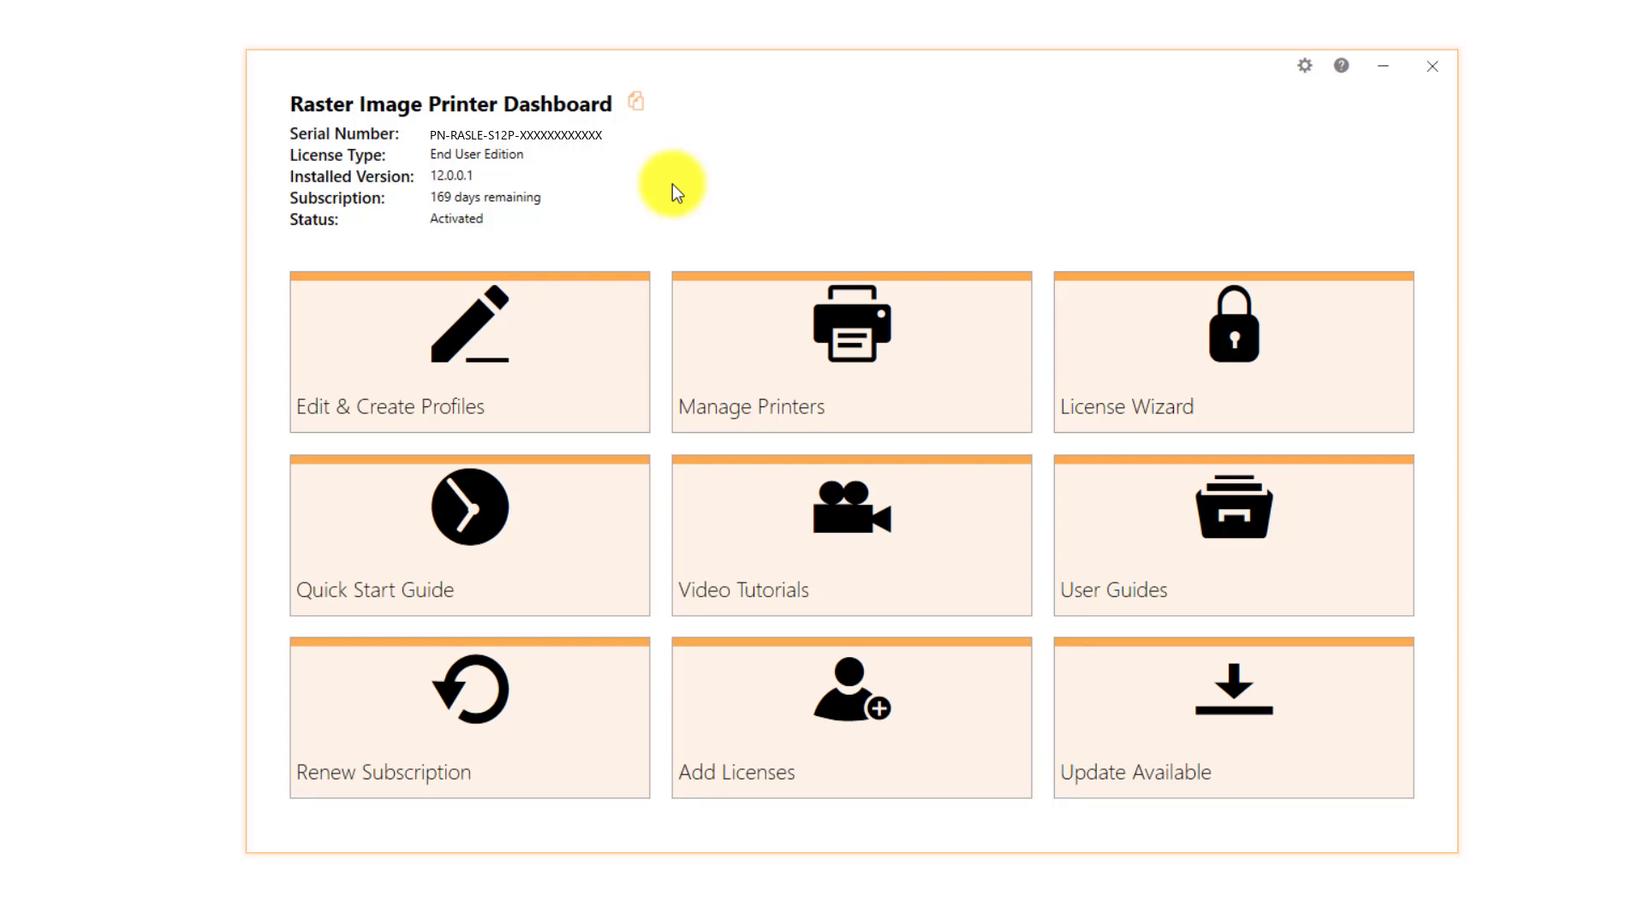
Assign Demo Profile to the printer Raster Image Printer 12, save the printer and close the dashboard
left_click(997, 334)
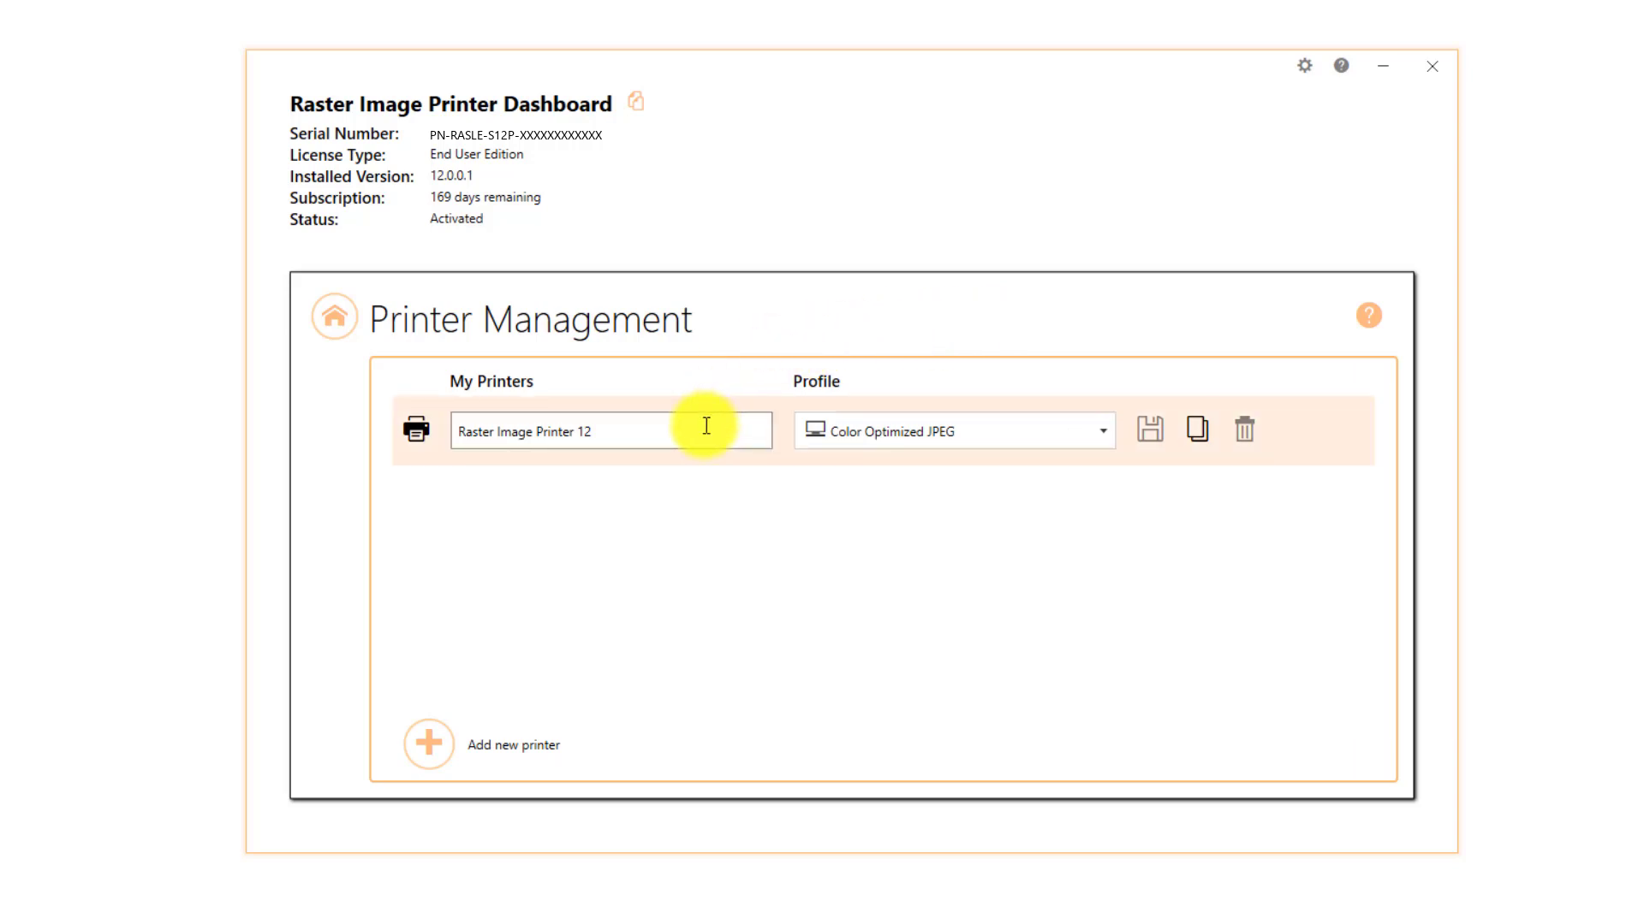
left_click(1107, 433)
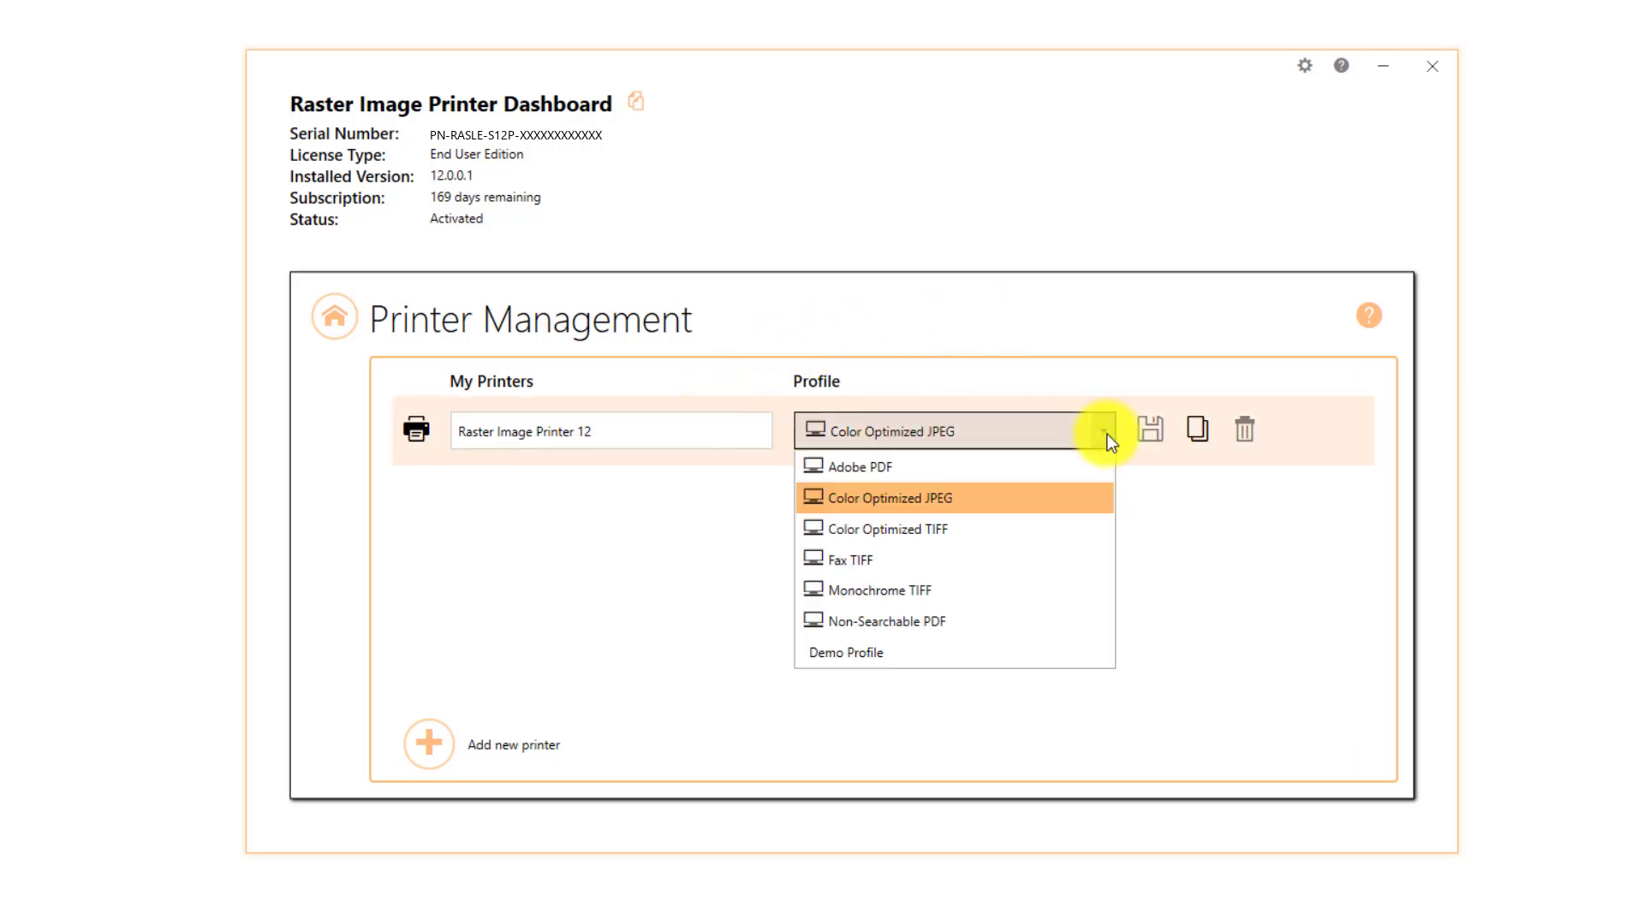
left_click(1075, 651)
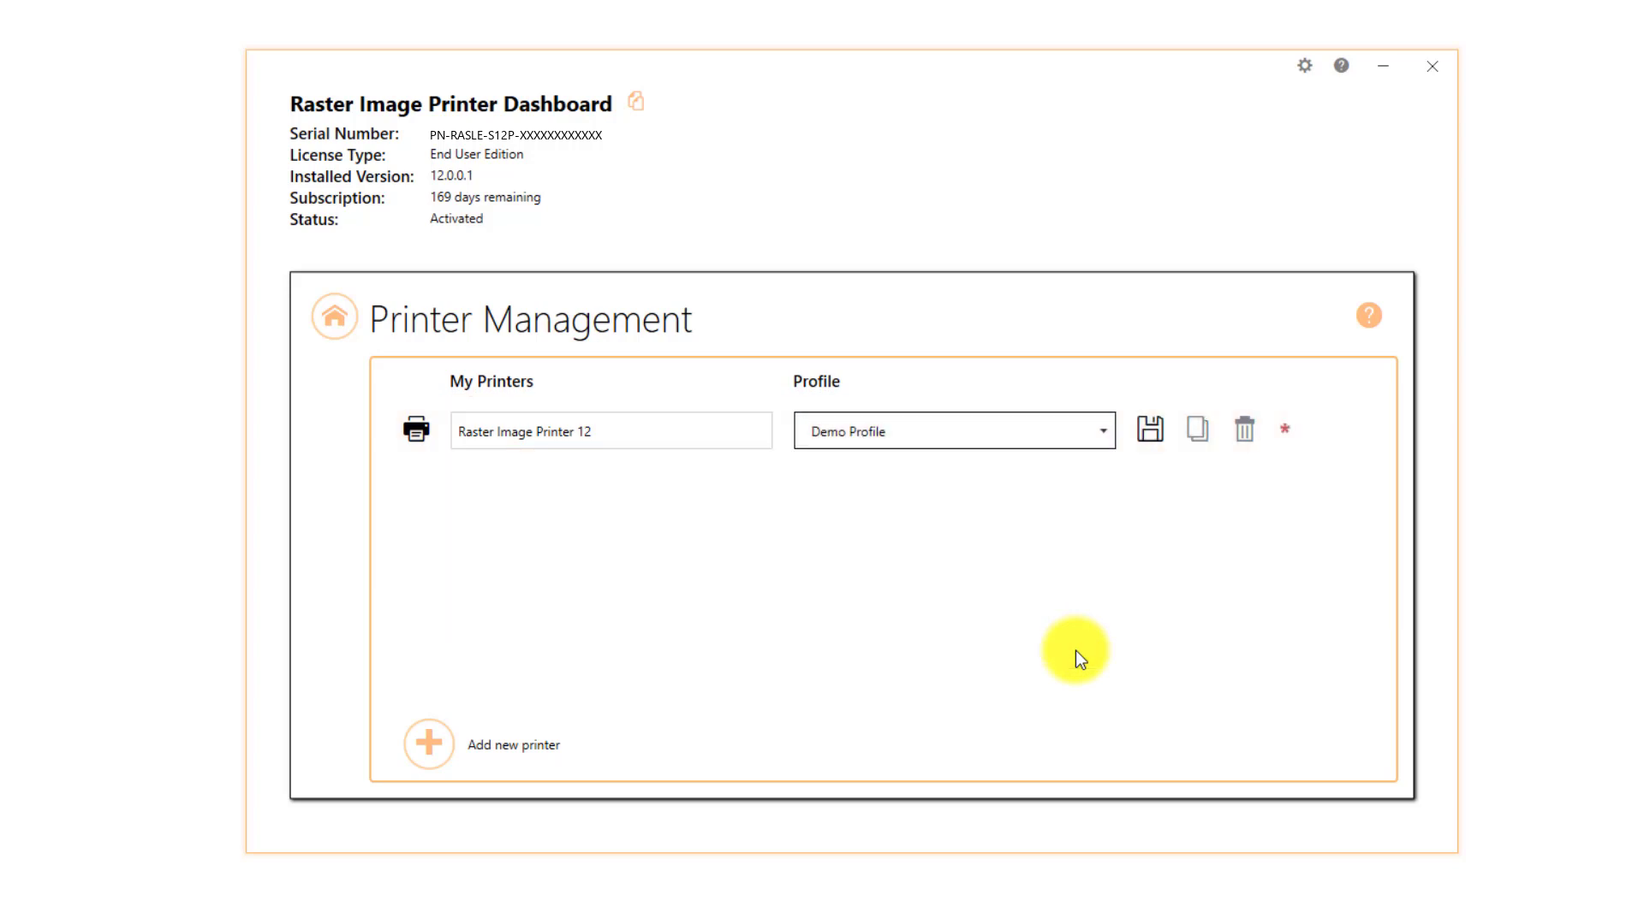
left_click(1140, 432)
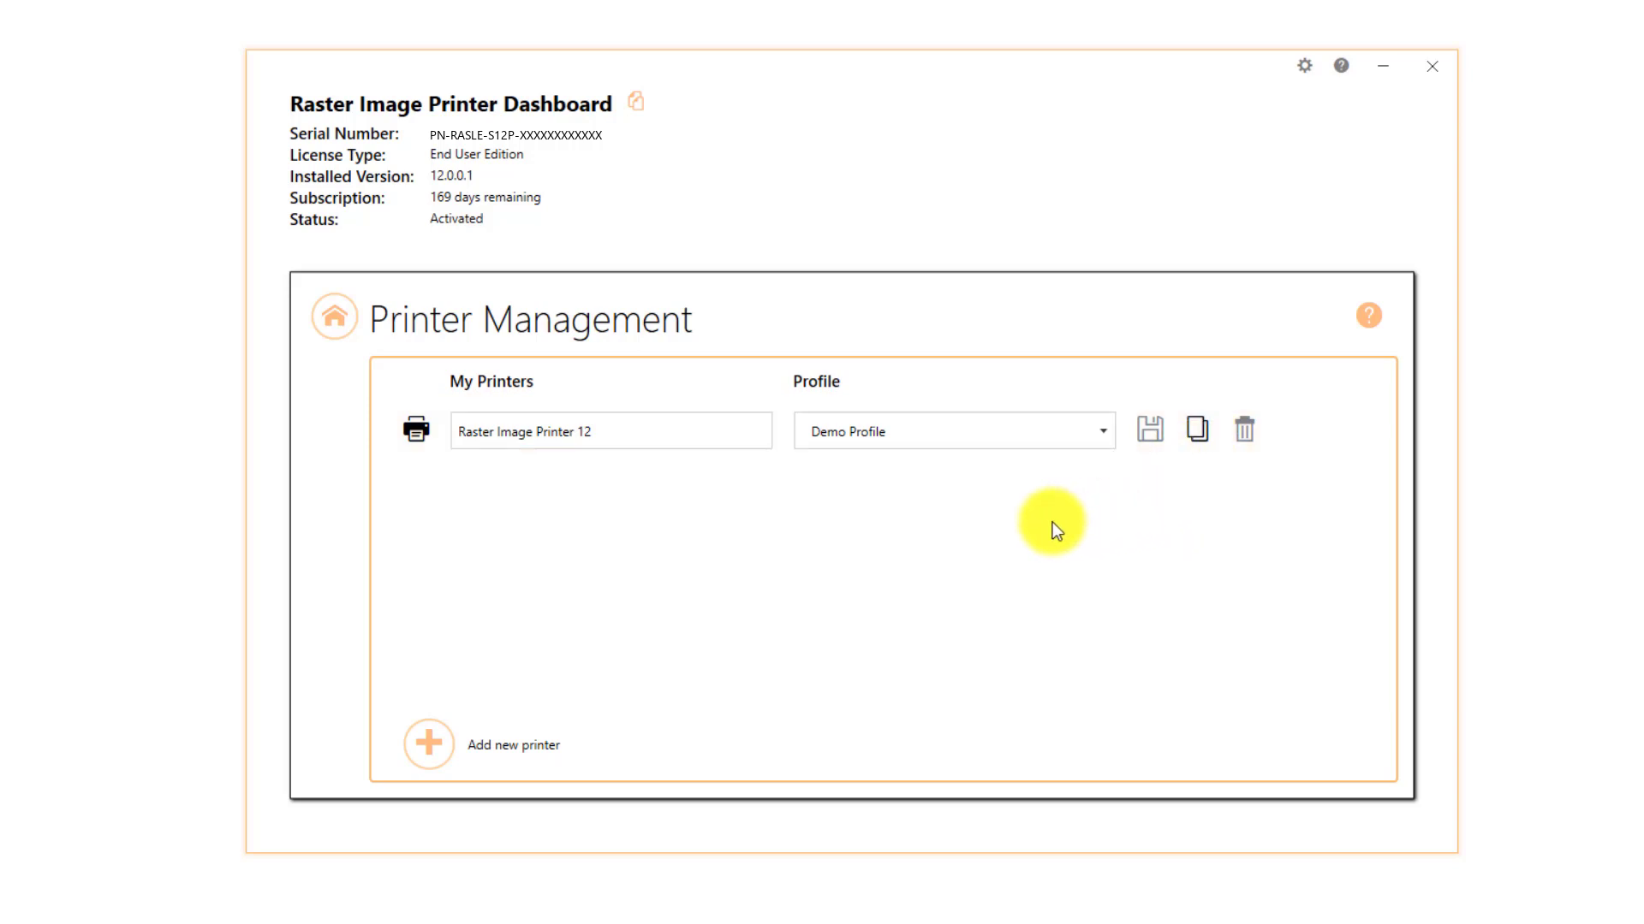
left_click(341, 331)
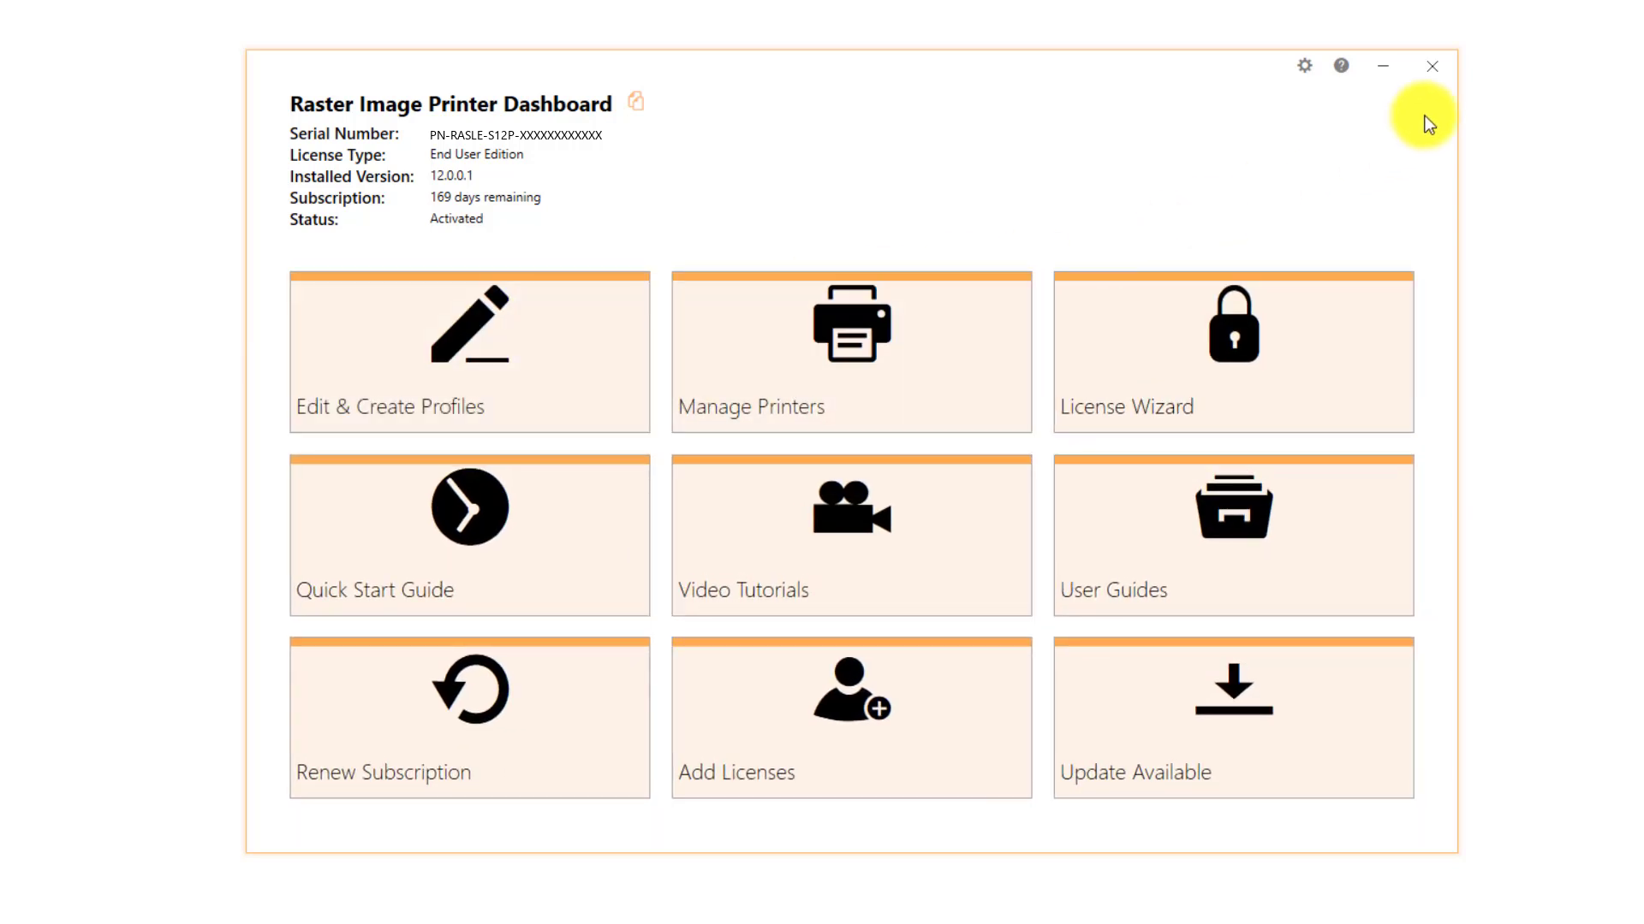
left_click(1432, 68)
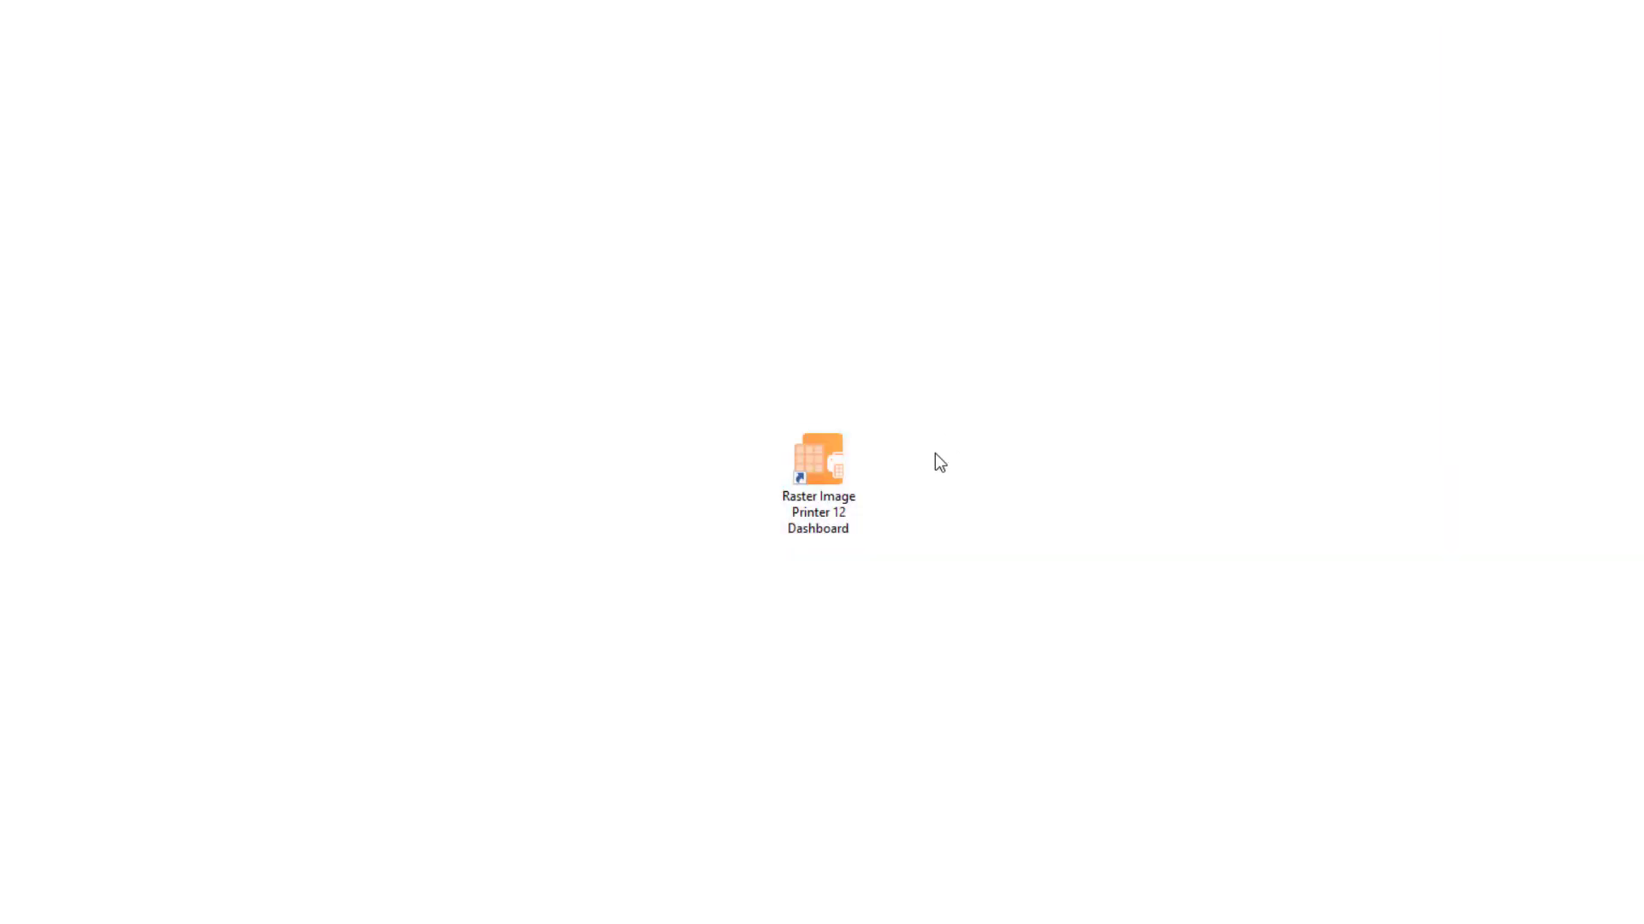